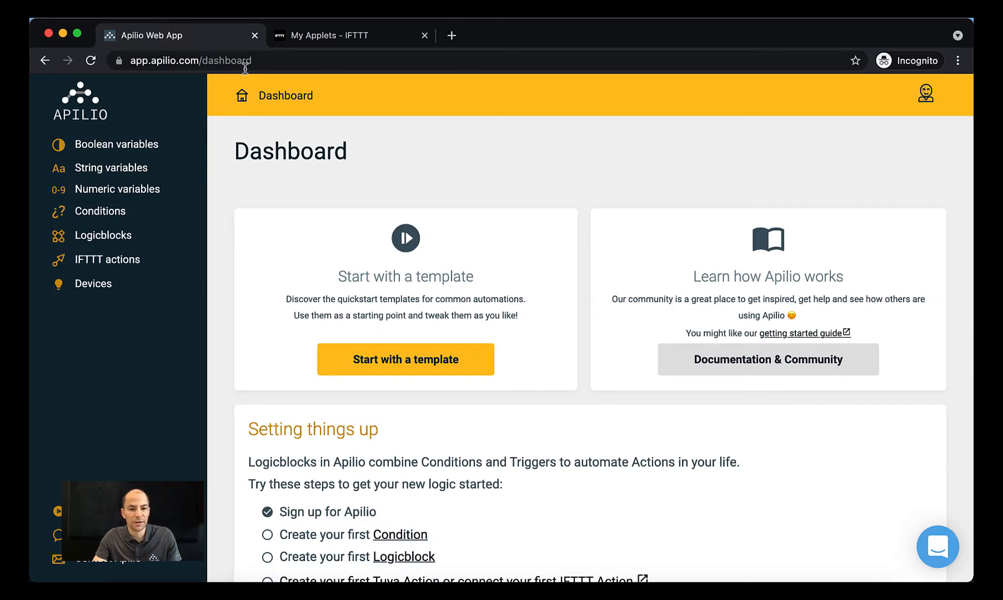
Switch to IFTTT to review the existing carbon dioxide applet, and return to Apilio.
click(310, 41)
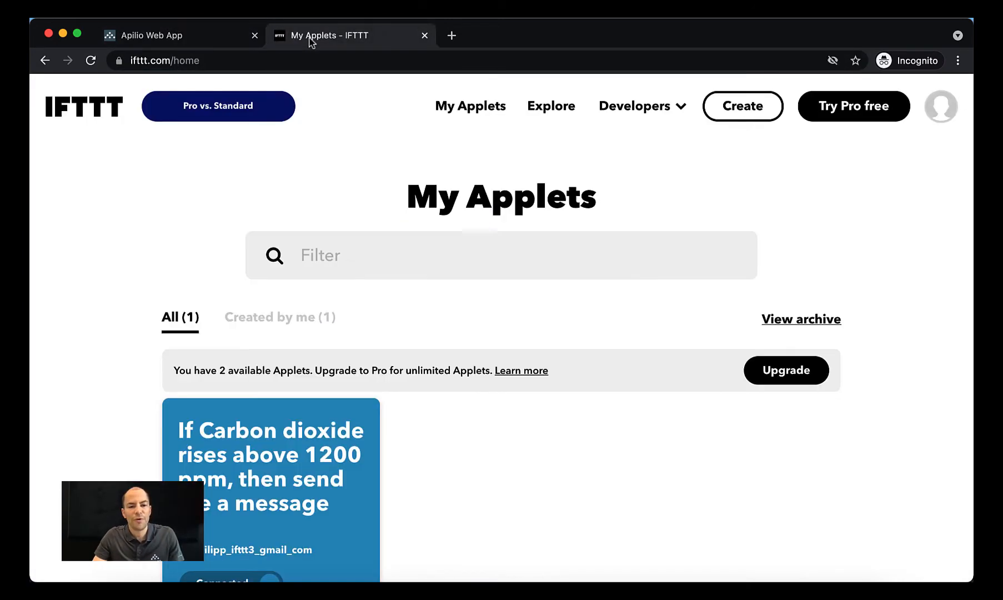
scroll(468, 294, down, 3)
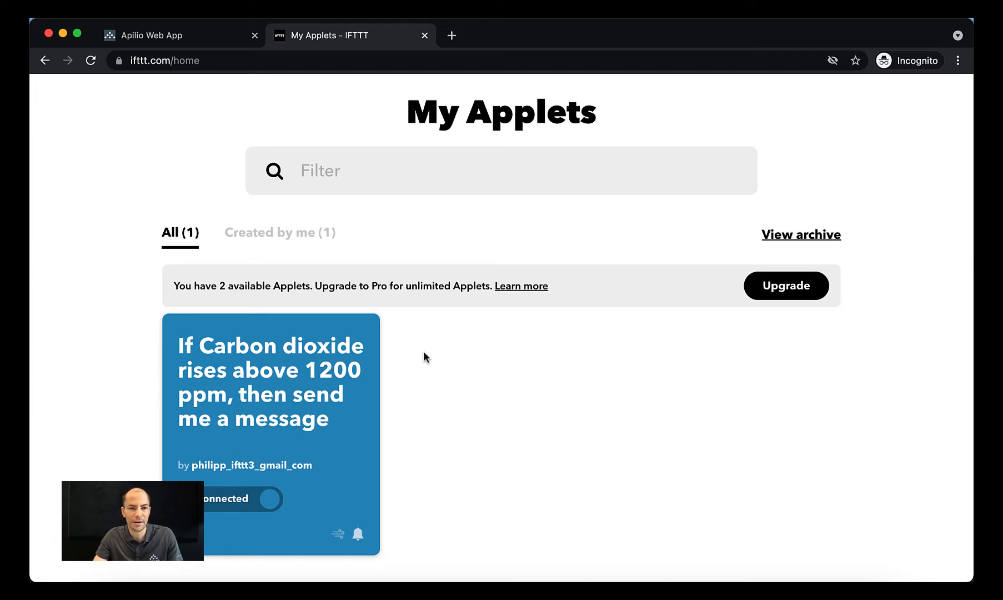
click(198, 42)
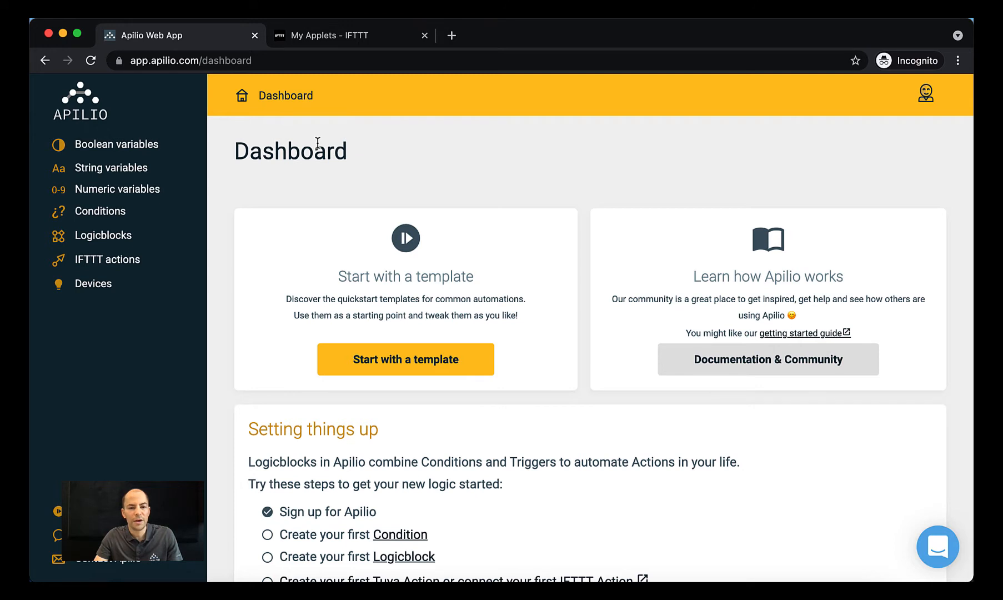
Create and save a new active logicblock named send_message_and_turn_on_fan.
click(122, 238)
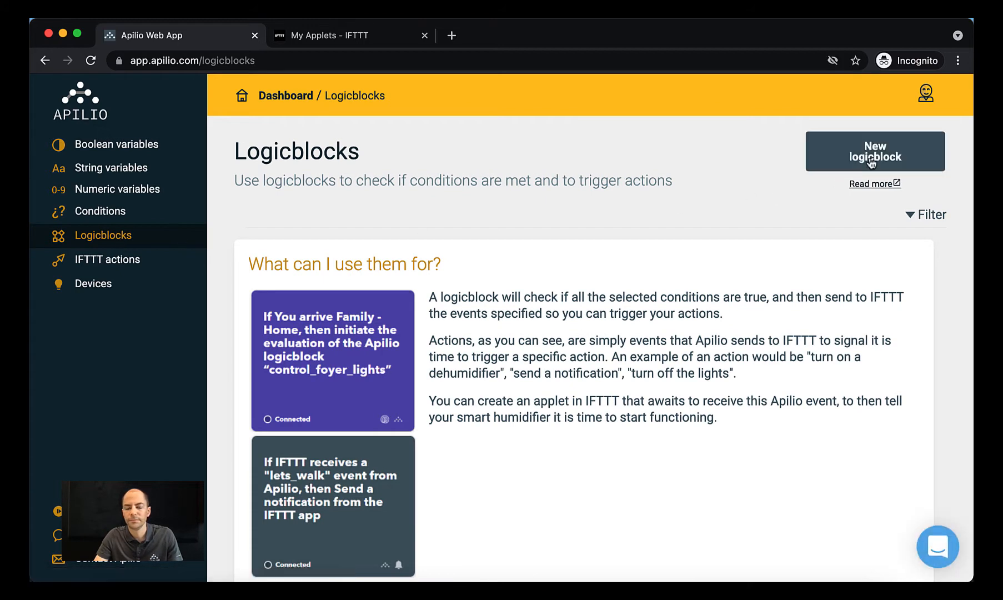
click(871, 161)
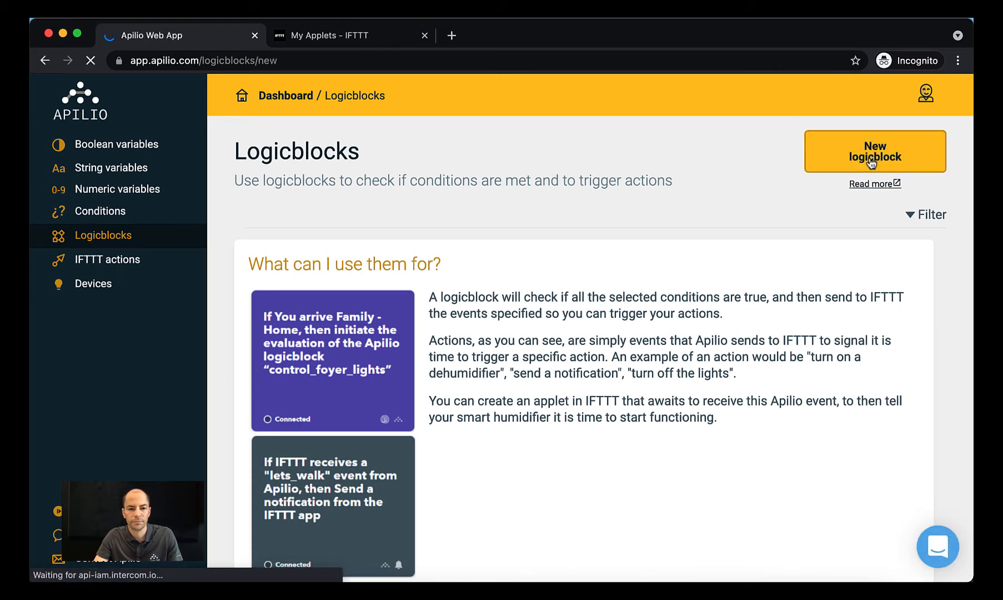
click(384, 278)
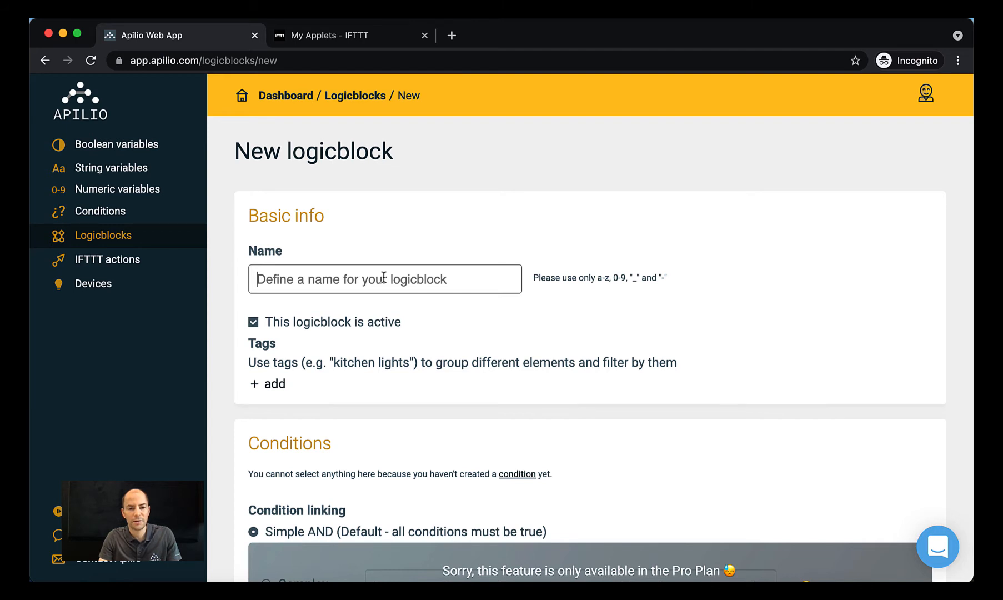
text(sned)
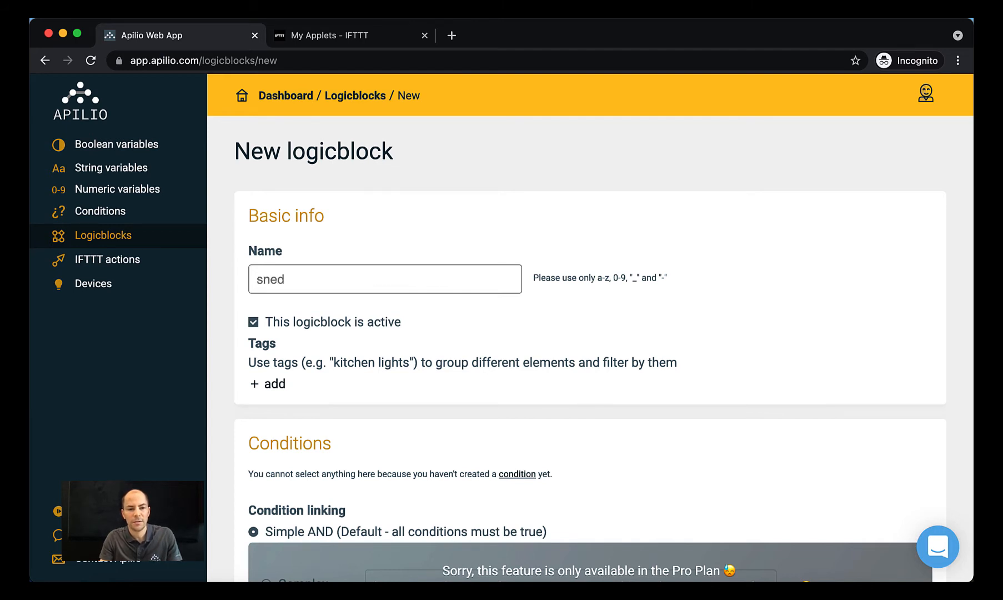
key(BackSpace)
key(BackSpace)
key(BackSpace)
text(end_messag)
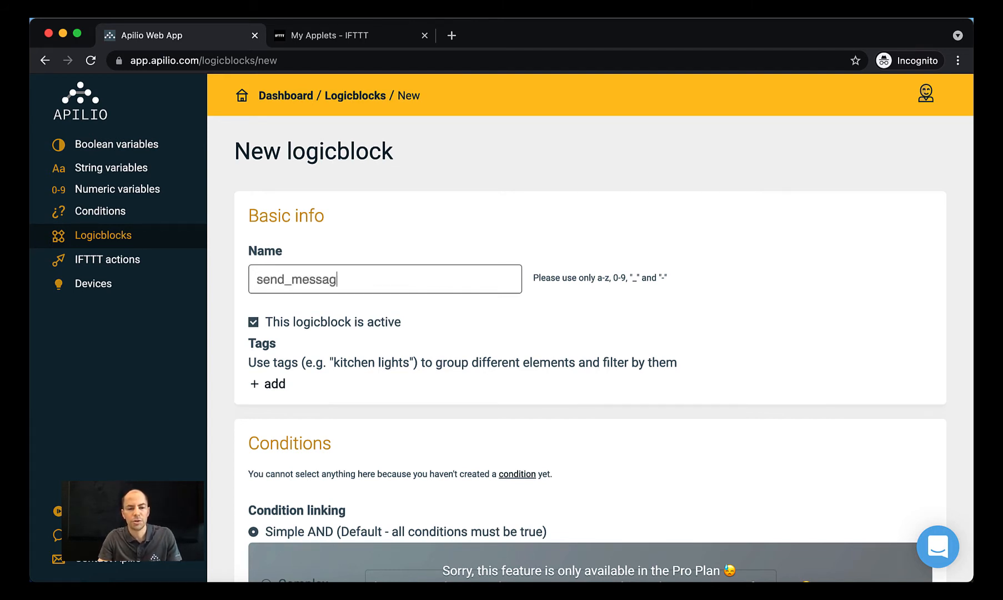
text(e_and_fru)
key(BackSpace)
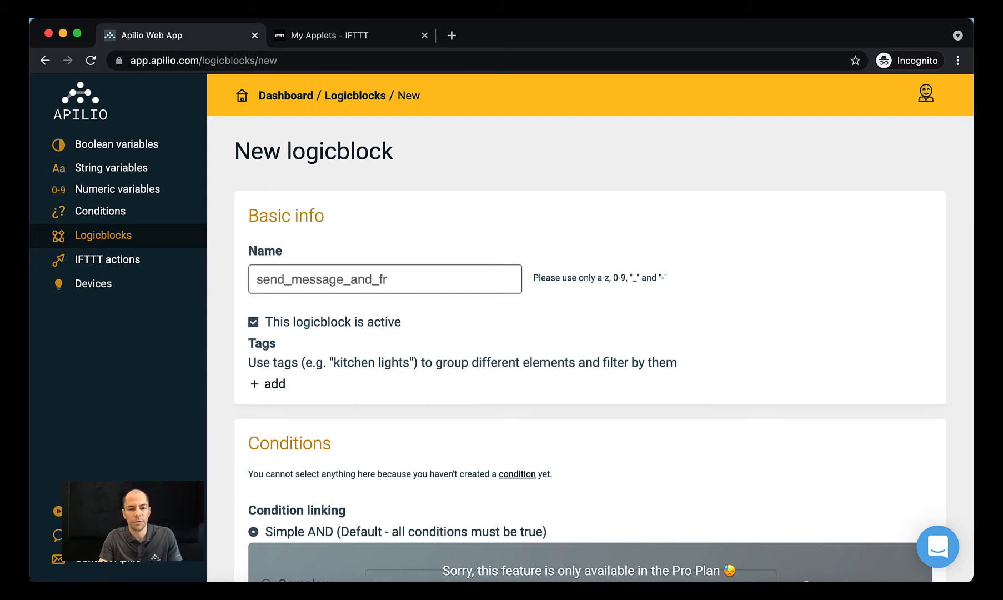
text(urn_on_fan)
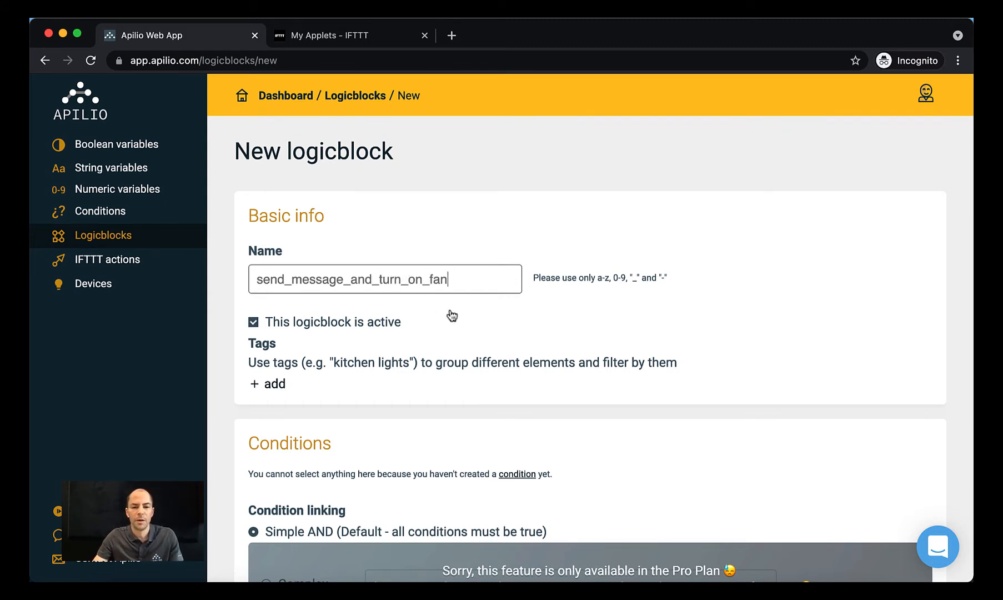
scroll(463, 315, down, 7)
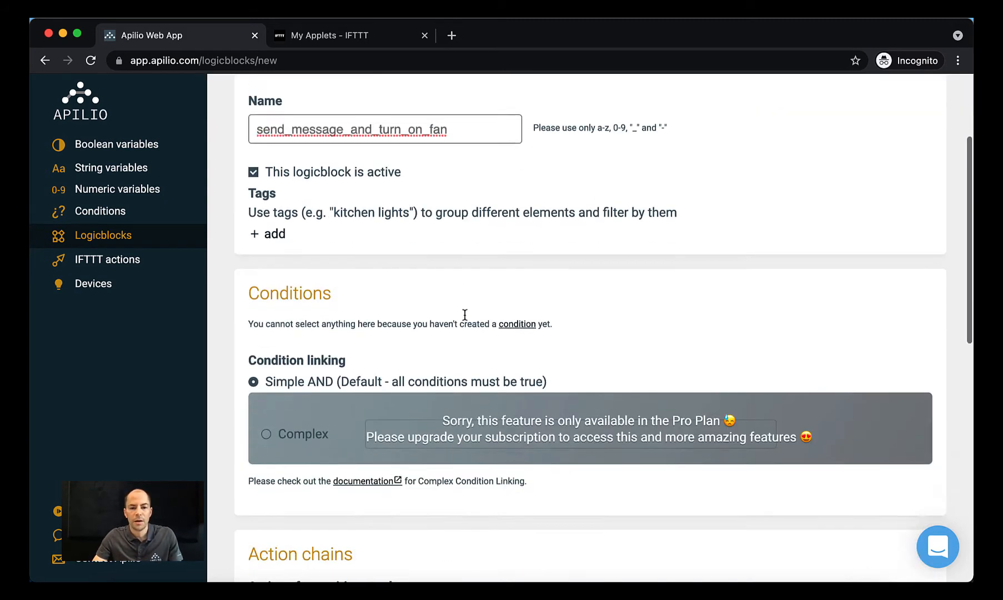
scroll(469, 321, down, 6)
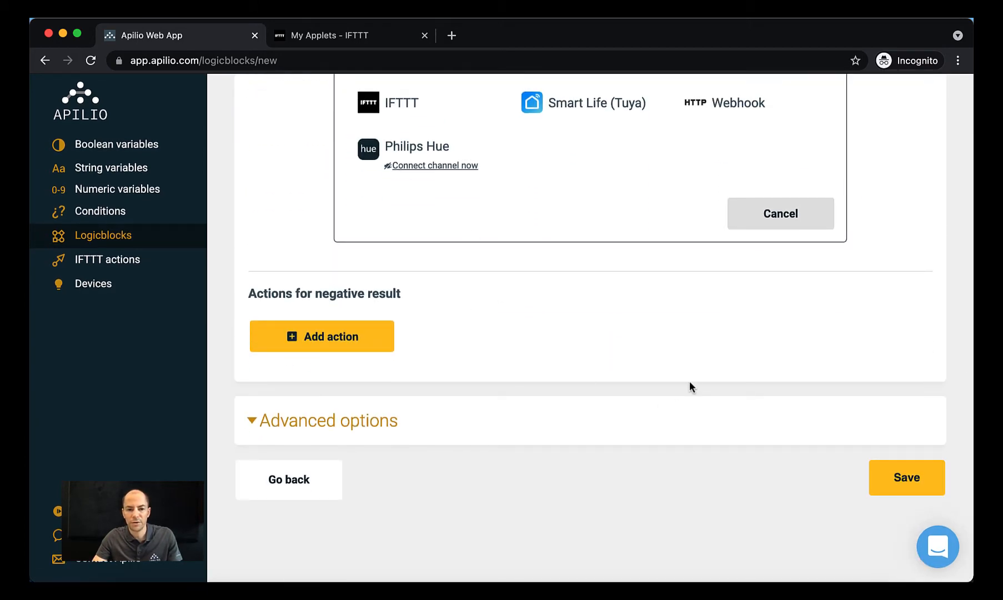
click(891, 479)
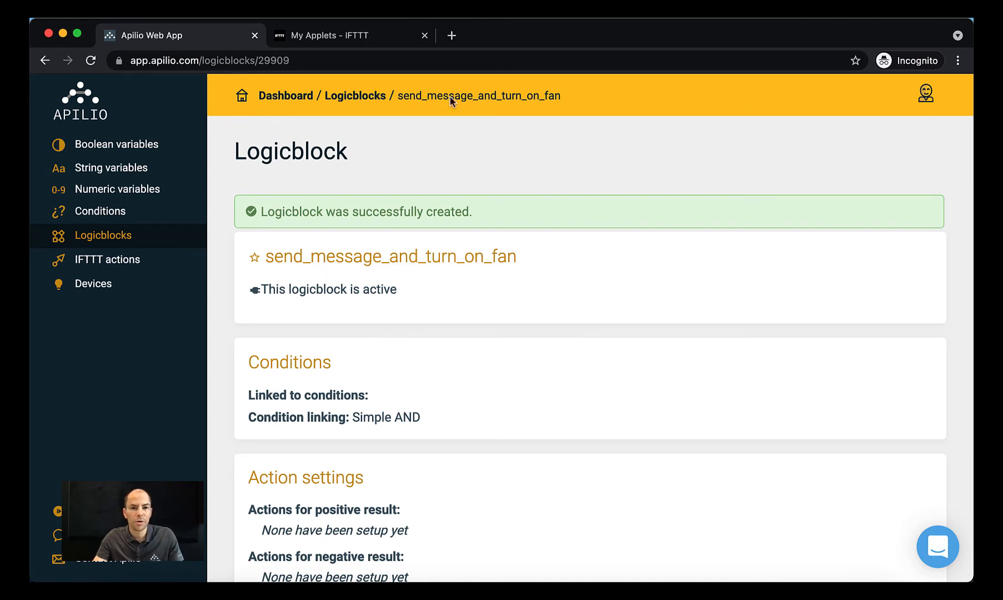
Switch to IFTTT, open the carbon dioxide applet for editing and delete its notification action.
click(350, 36)
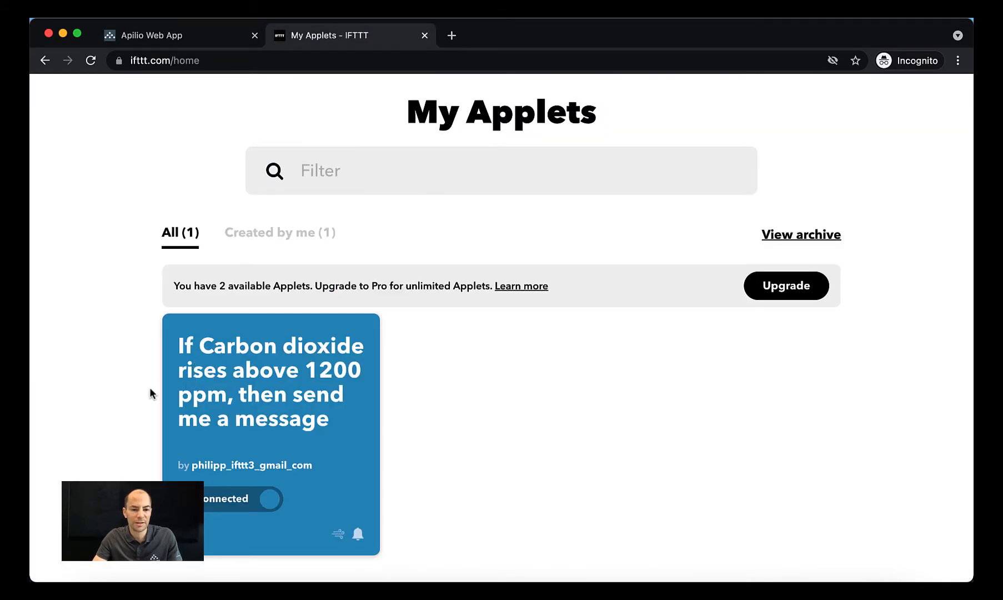
click(287, 387)
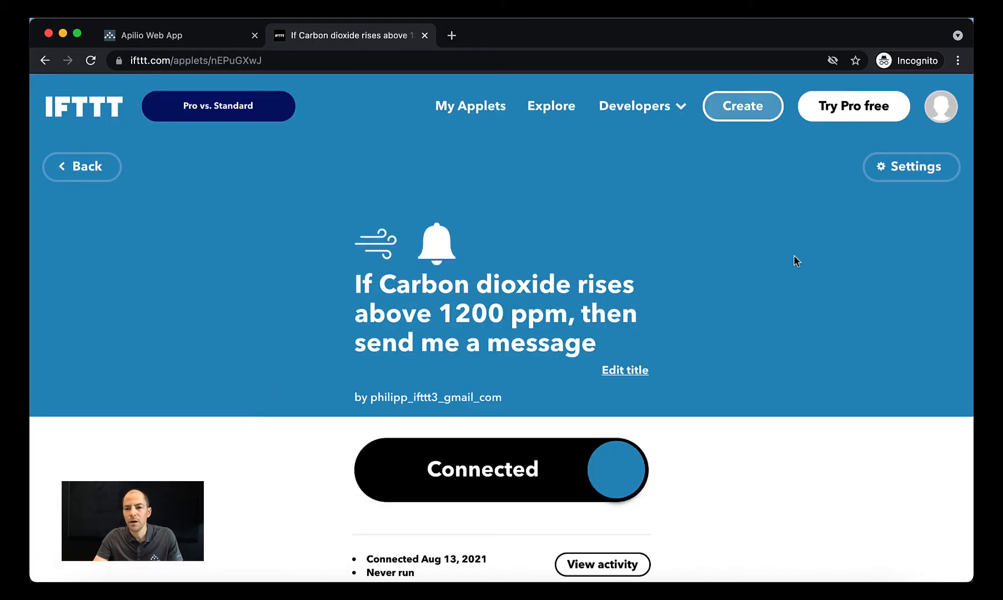
click(903, 172)
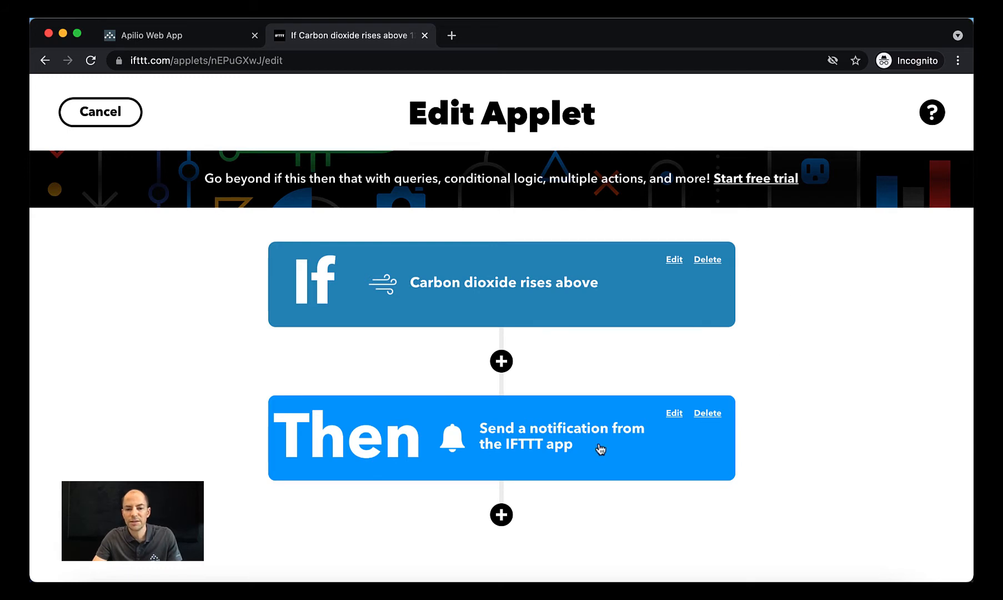
click(709, 414)
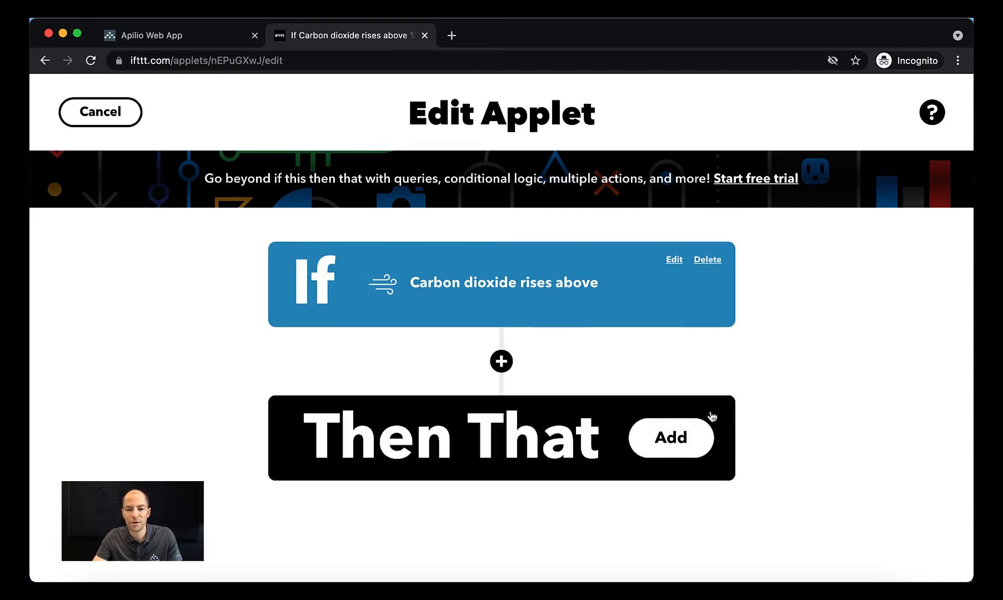
Start adding a replacement action to the applet and choose Apilio as its service.
click(562, 452)
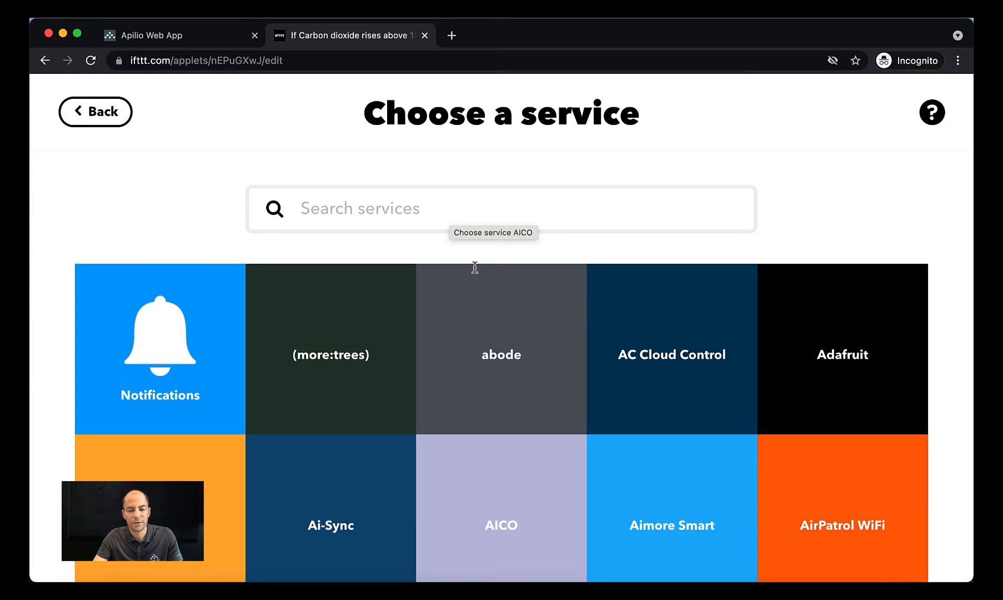
scroll(476, 272, down, 5)
scroll(476, 272, up, 5)
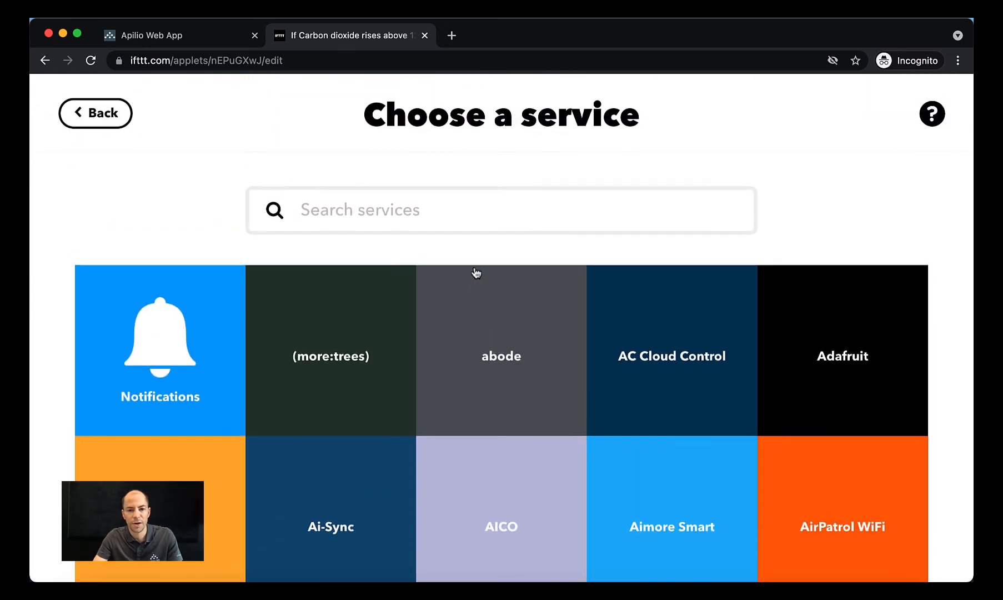
click(417, 210)
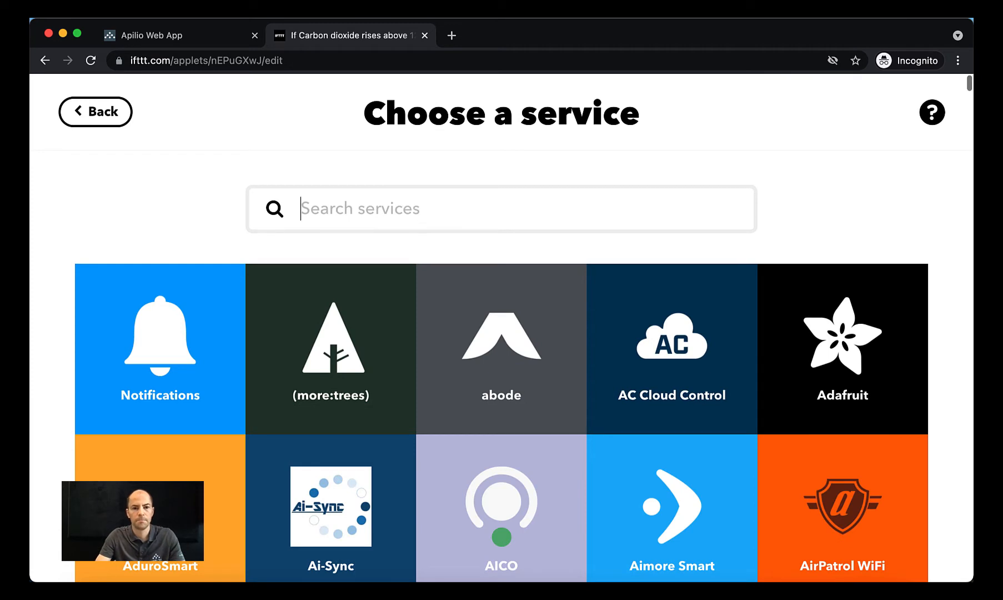
text(ap)
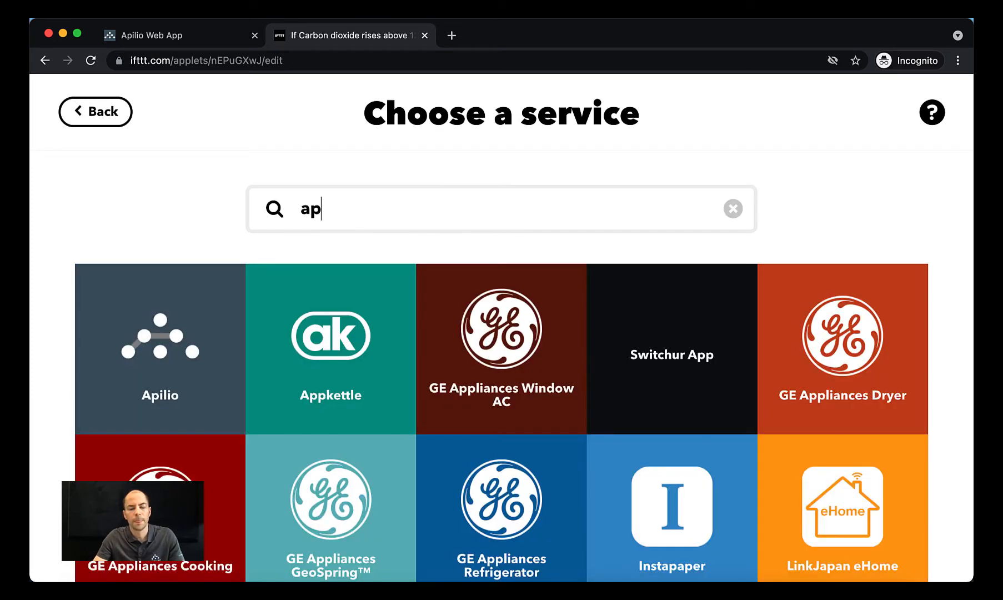
click(171, 327)
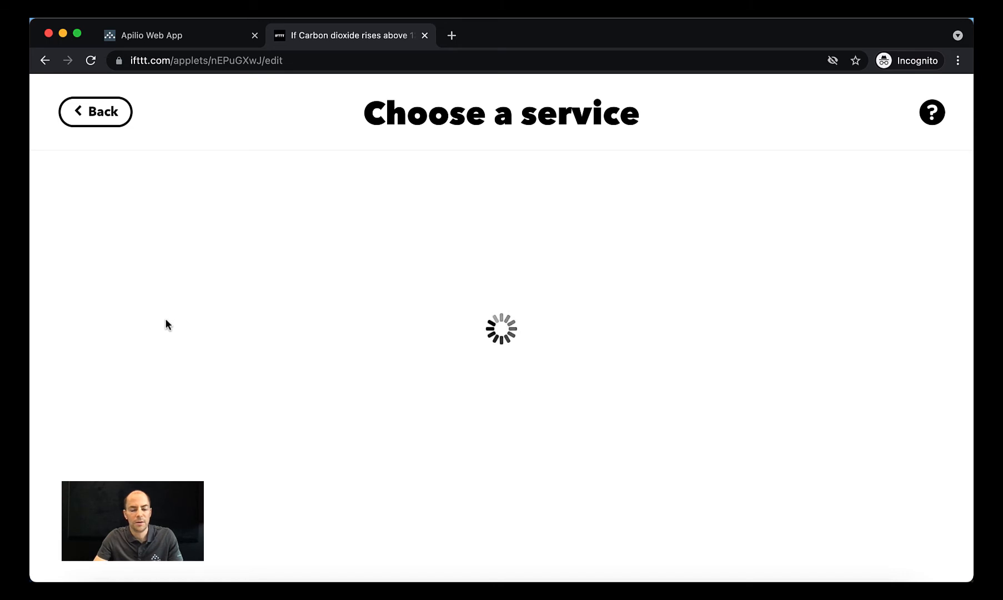
Create the action that initiates evaluation of the send_message_and_turn_on_fan logicblock, and save the applet.
scroll(188, 331, down, 2)
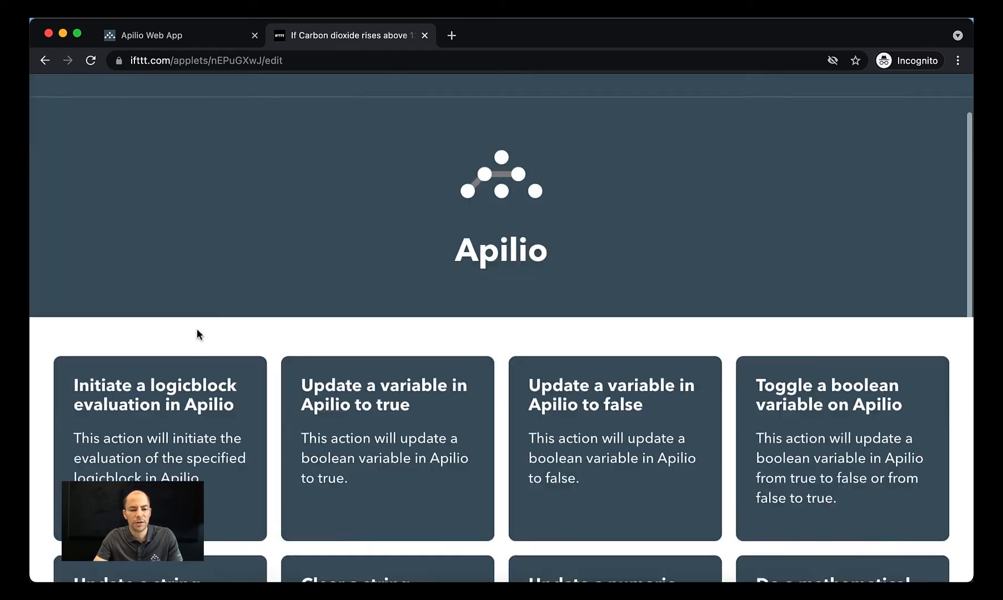
click(165, 408)
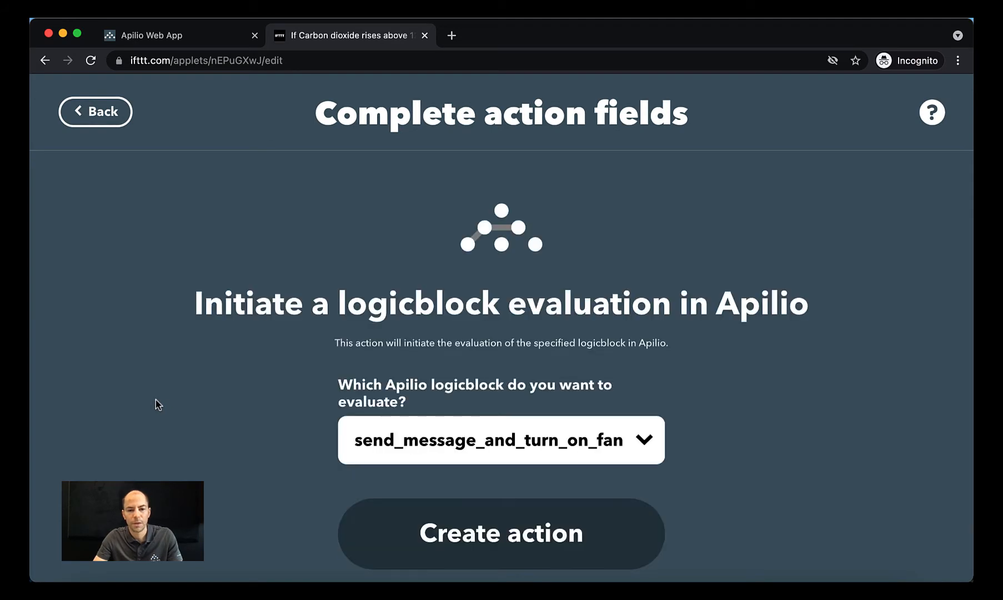
scroll(158, 408, down, 1)
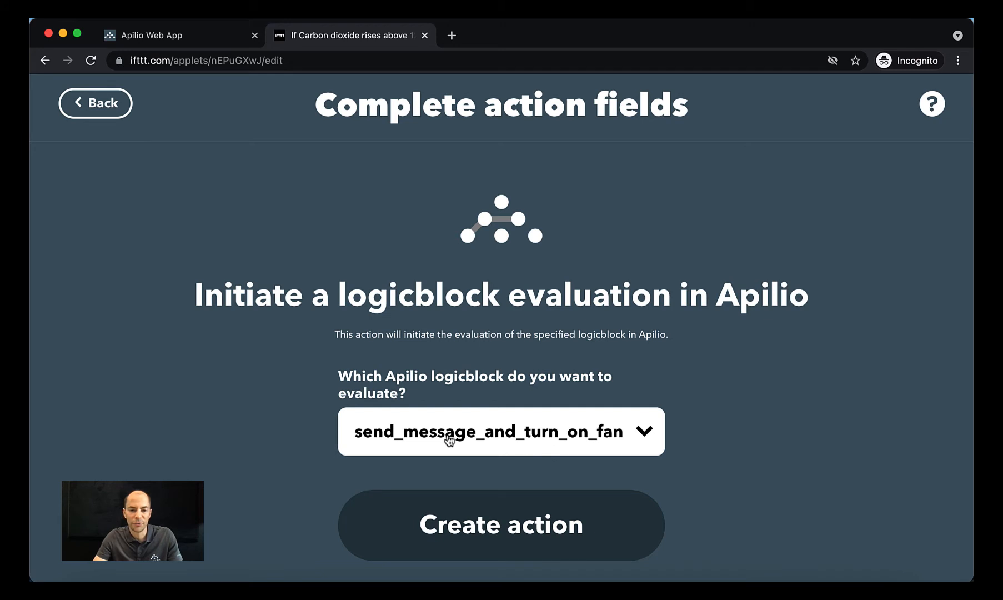
click(511, 523)
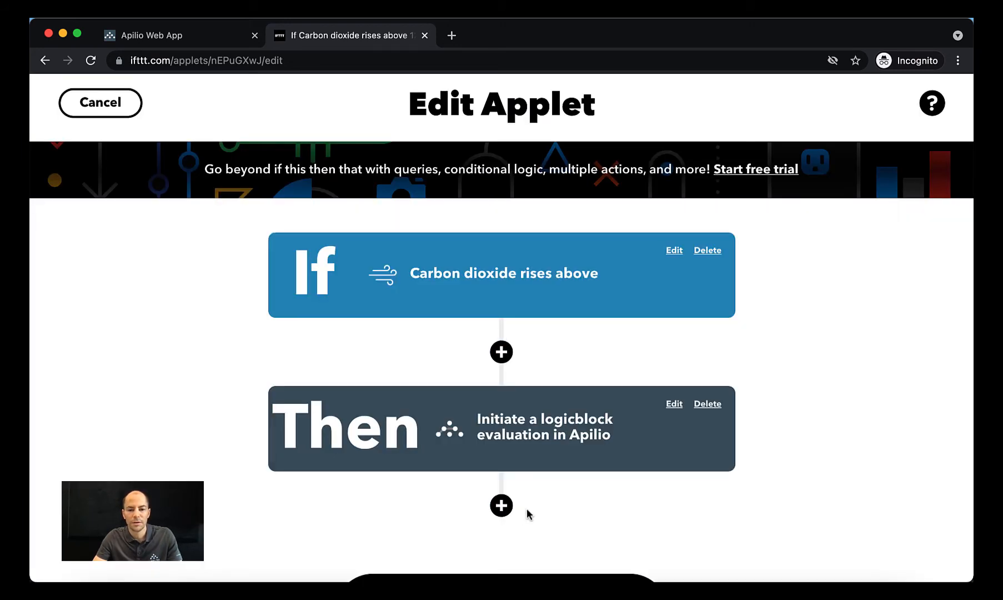
scroll(528, 513, down, 3)
click(522, 499)
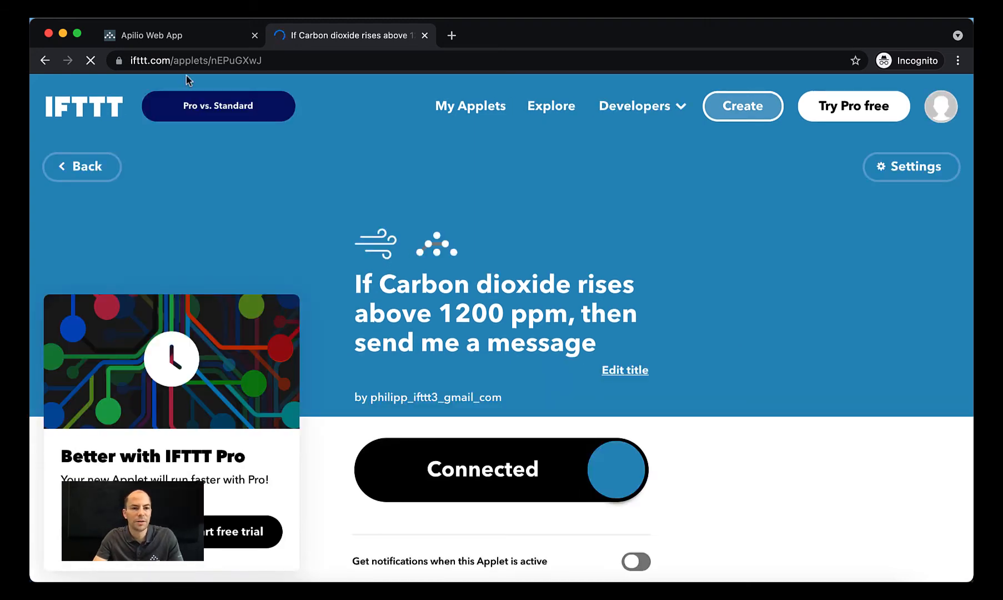
Switch to Apilio and open the send_message_and_turn_on_fan logicblock for editing.
click(163, 36)
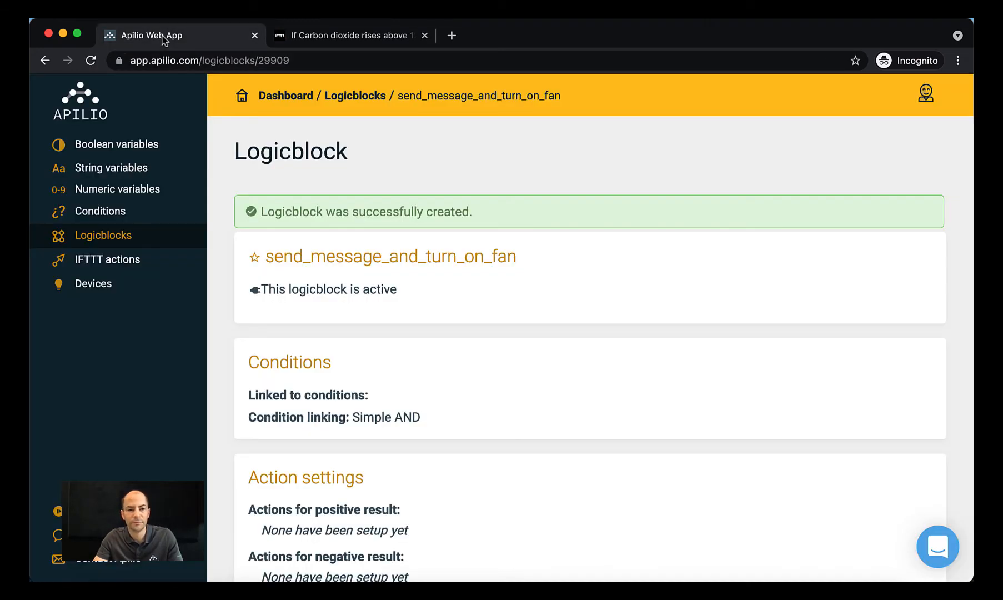
scroll(502, 340, down, 8)
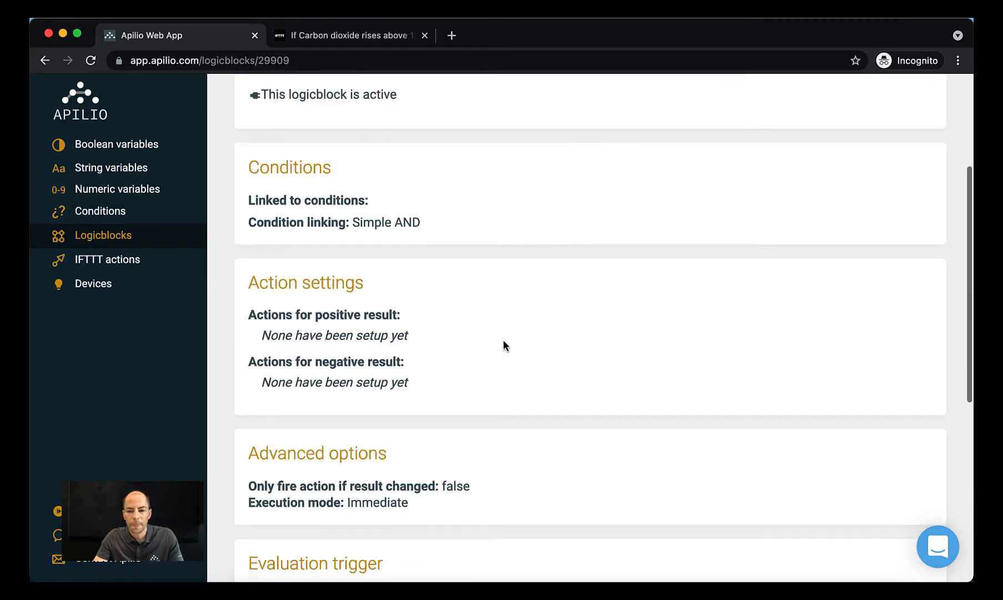
scroll(503, 345, down, 4)
scroll(504, 345, down, 1)
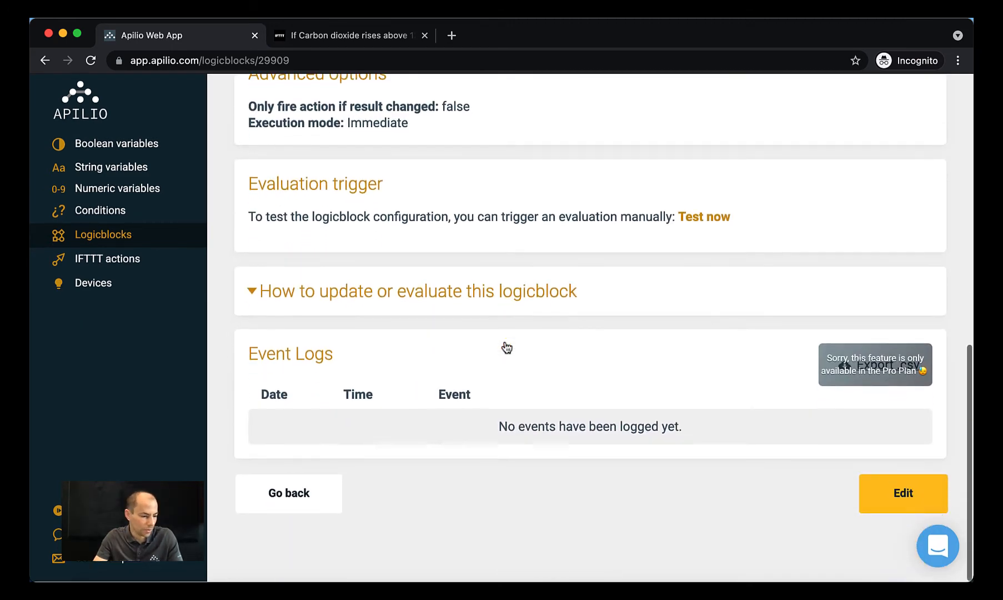
click(897, 503)
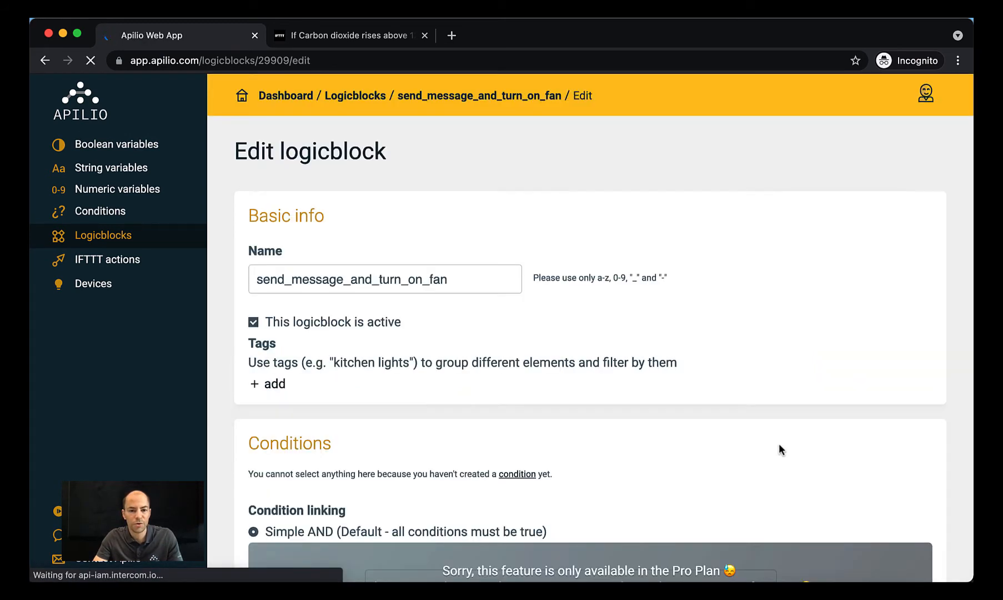
Add an IFTTT action for a positive result to the logicblock, creating a new event named send_message, and confirm the action.
scroll(773, 435, down, 5)
scroll(775, 442, down, 4)
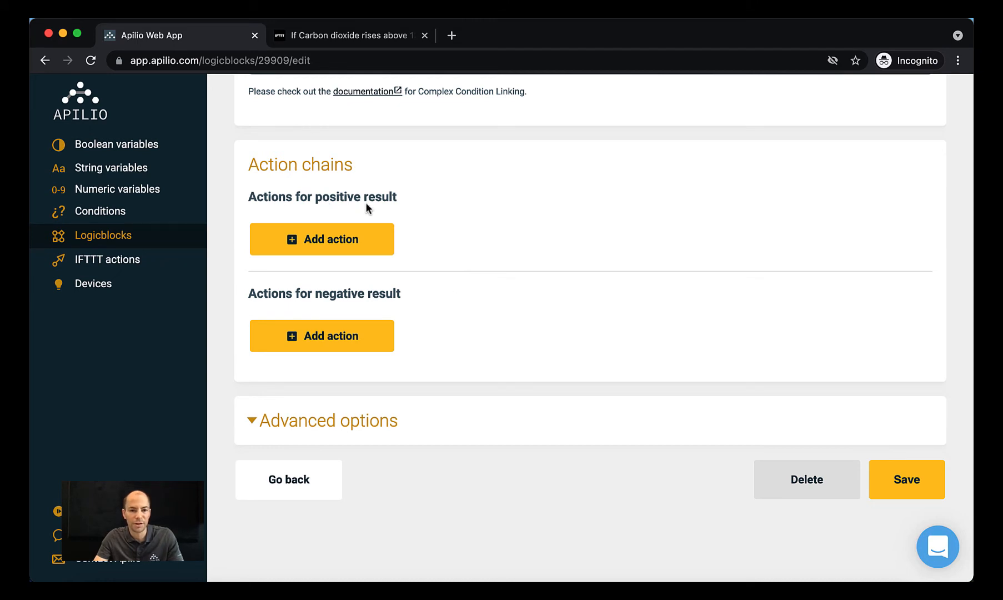
click(331, 239)
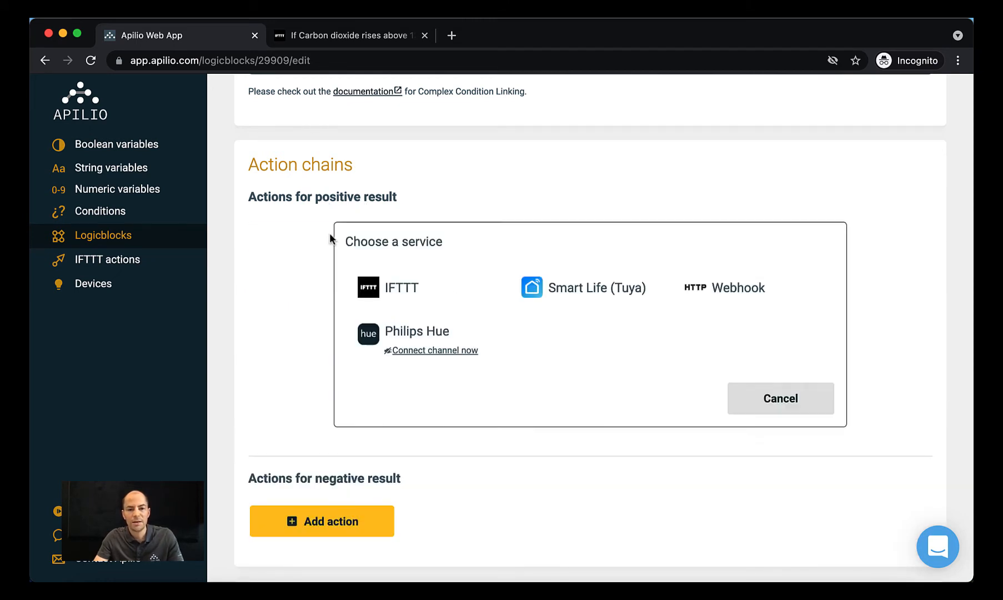
click(388, 288)
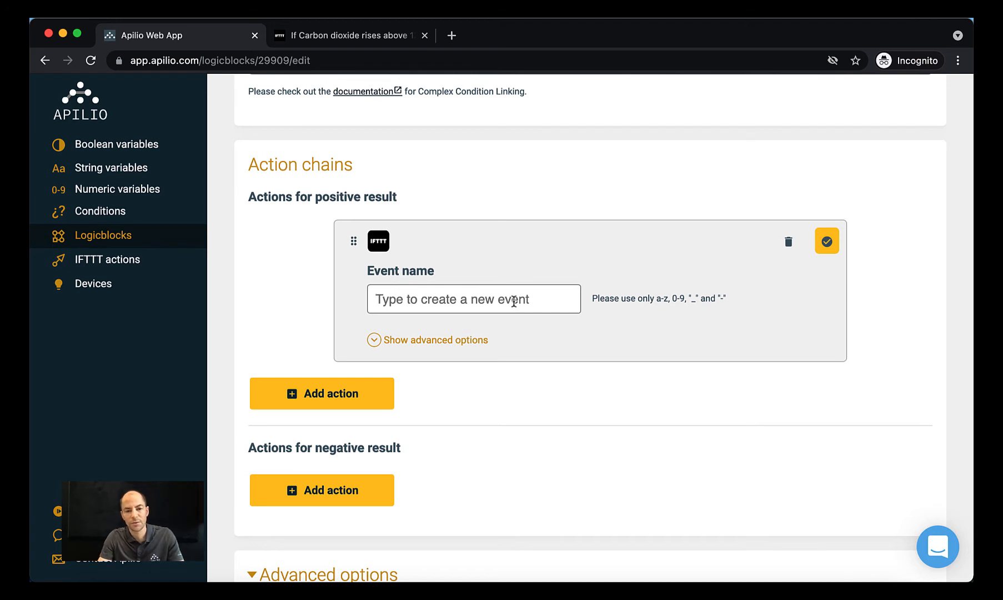
text(send_m)
text(essage)
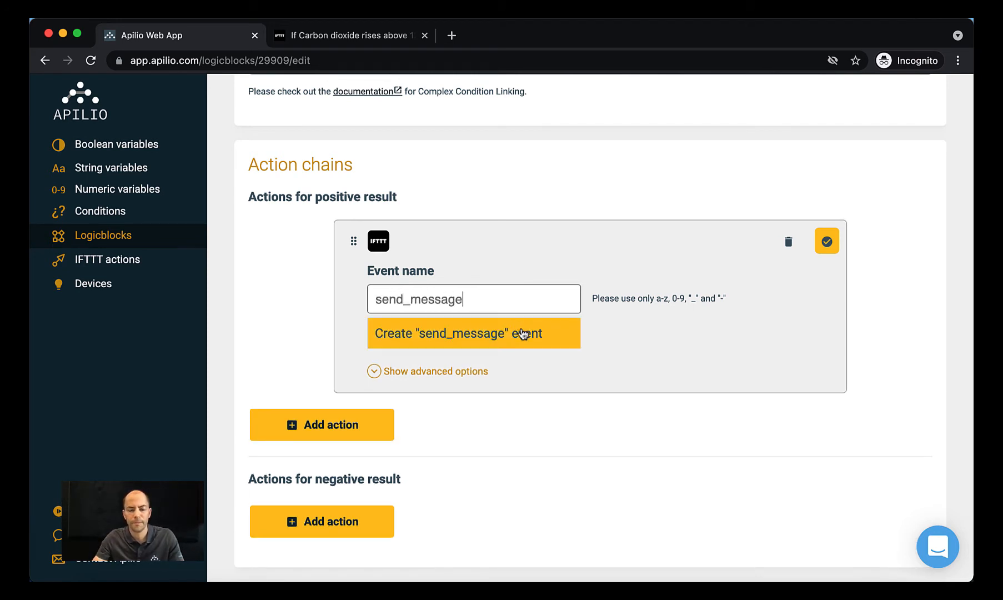
click(522, 333)
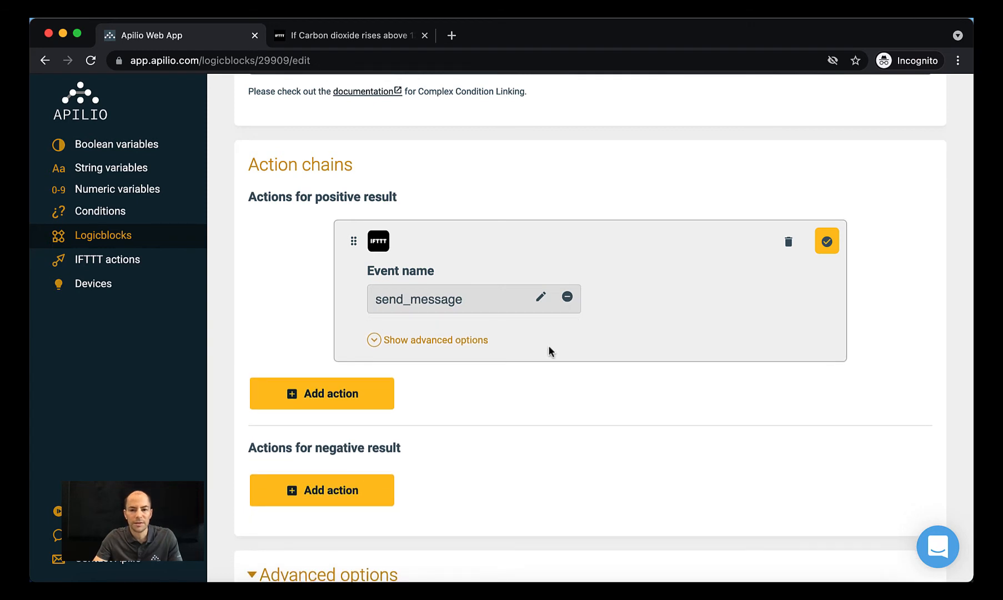
scroll(549, 345, down, 1)
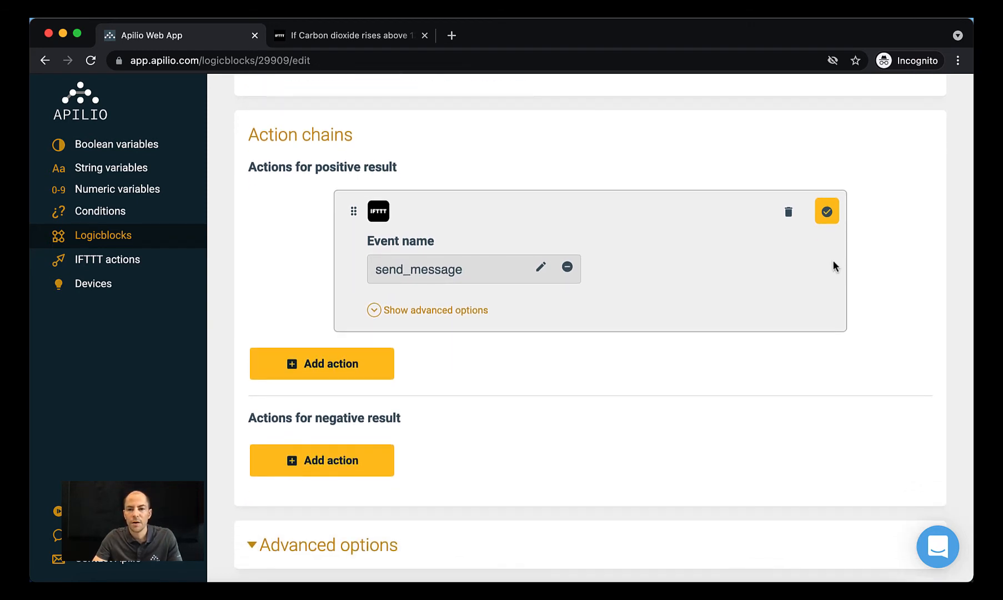
click(827, 214)
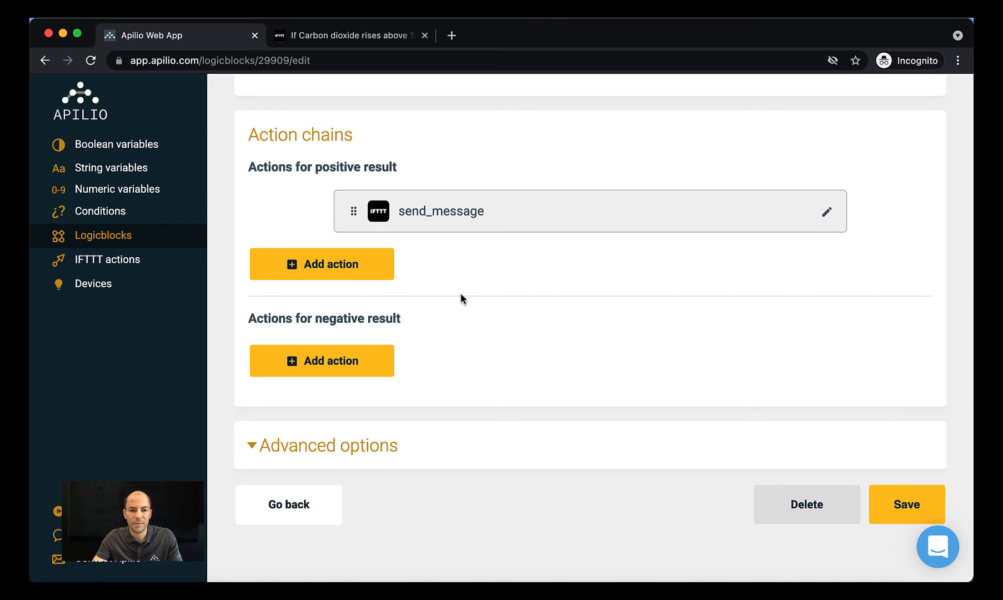
Add a second IFTTT action for a positive result, creating a new event named turn_on_fan.
click(341, 267)
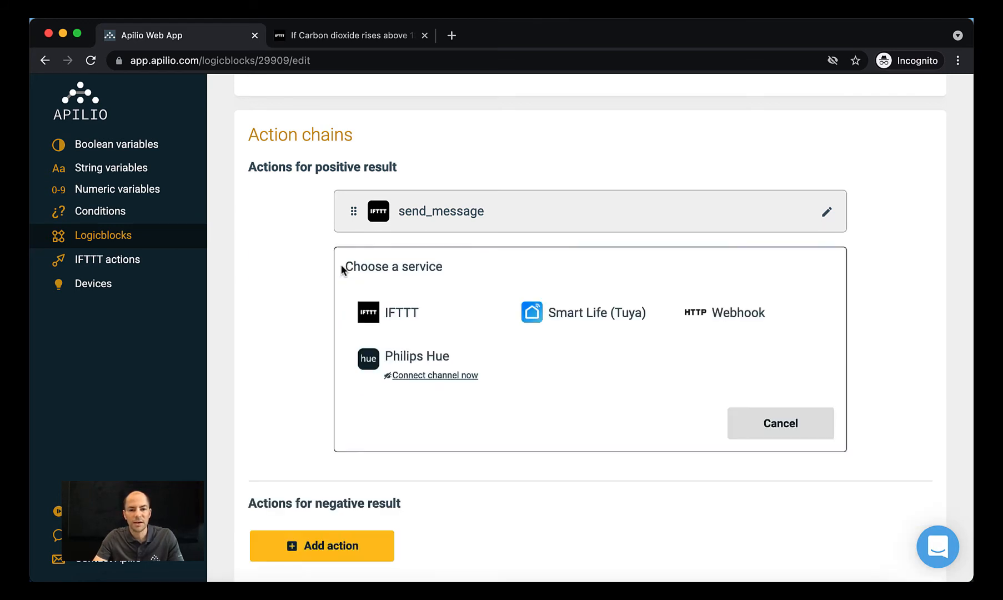
click(426, 311)
click(450, 323)
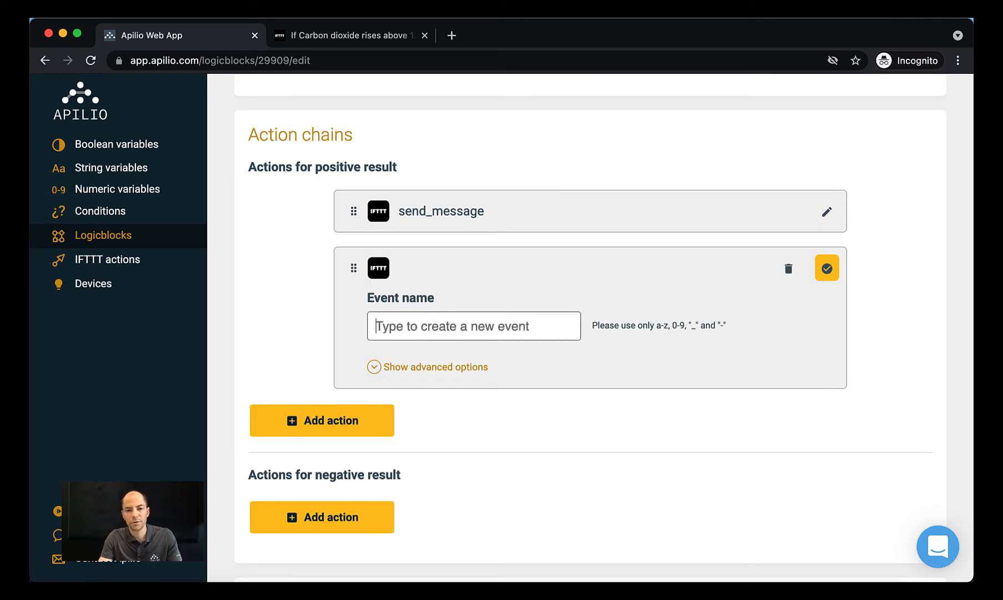
text(turn_on_)
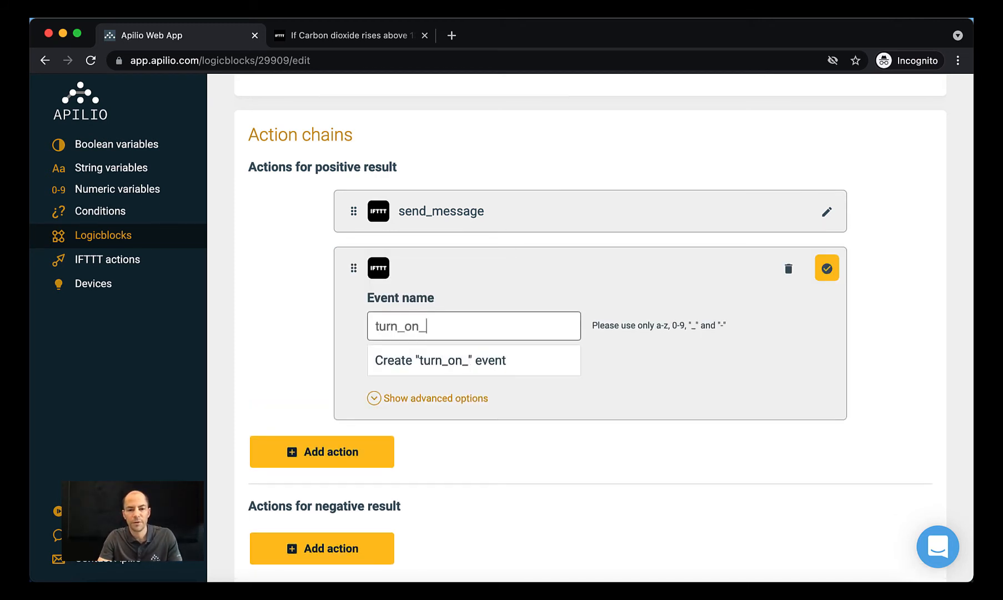
text(fan)
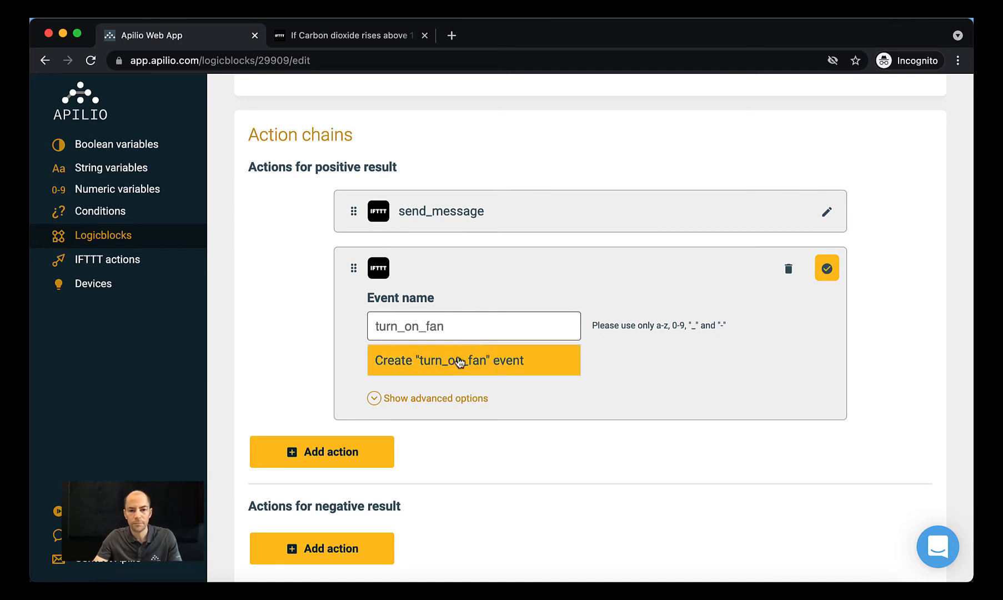
click(459, 361)
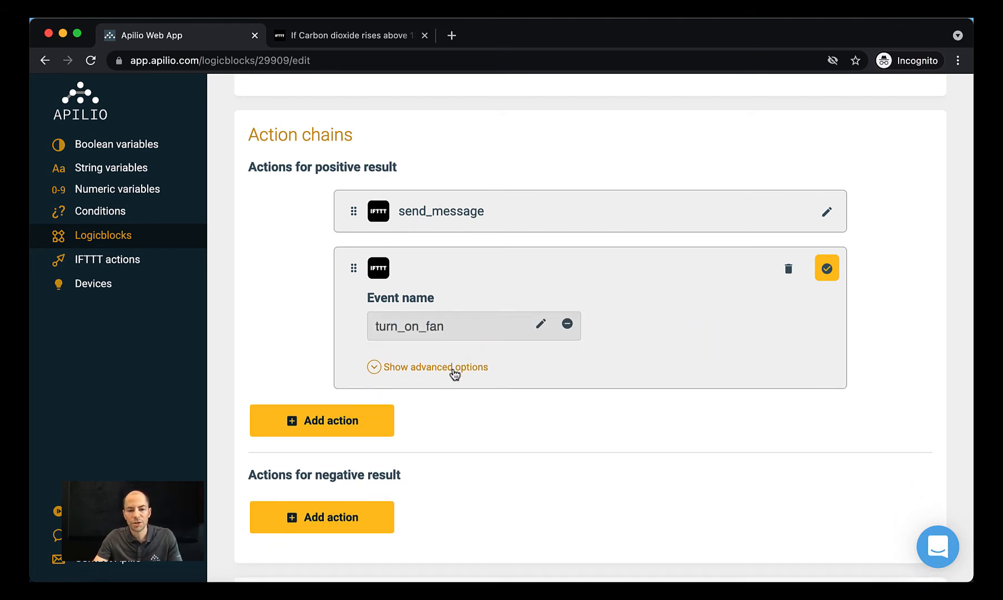
Give the turn_on_fan action a fixed delay of 20 seconds, confirm it and save the logicblock.
click(454, 373)
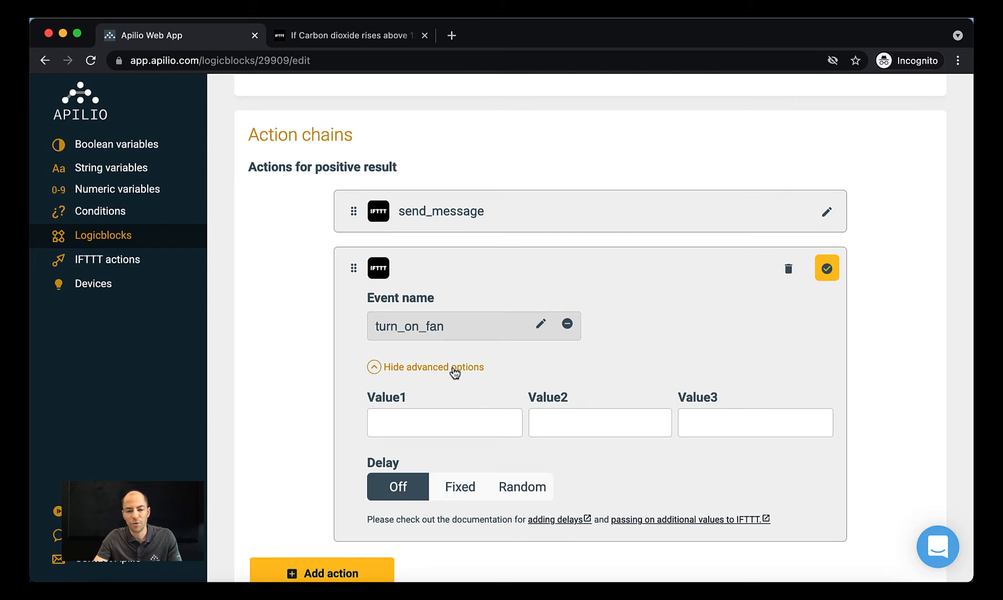
scroll(461, 373, down, 1)
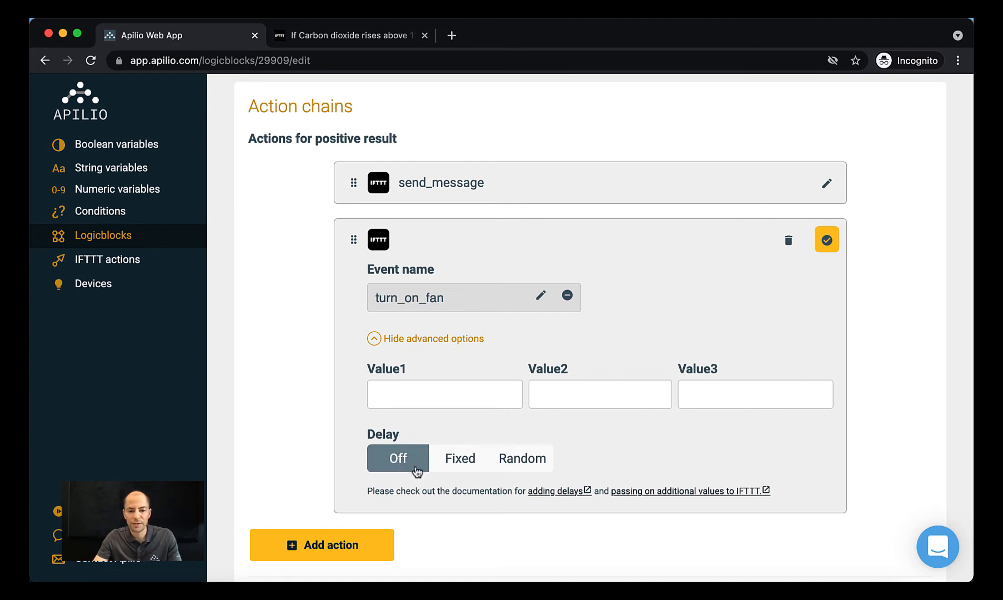
click(454, 462)
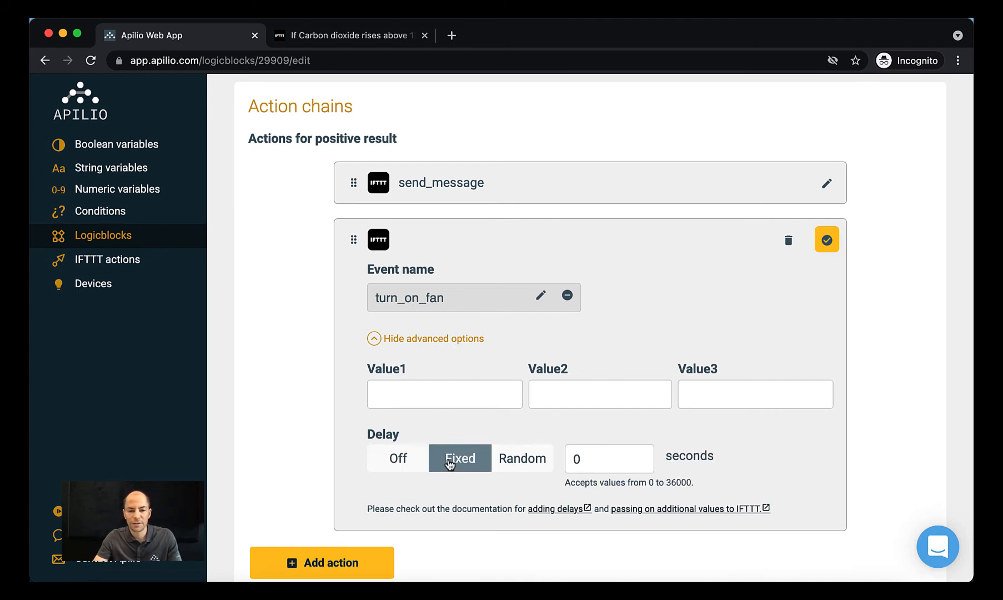
click(601, 460)
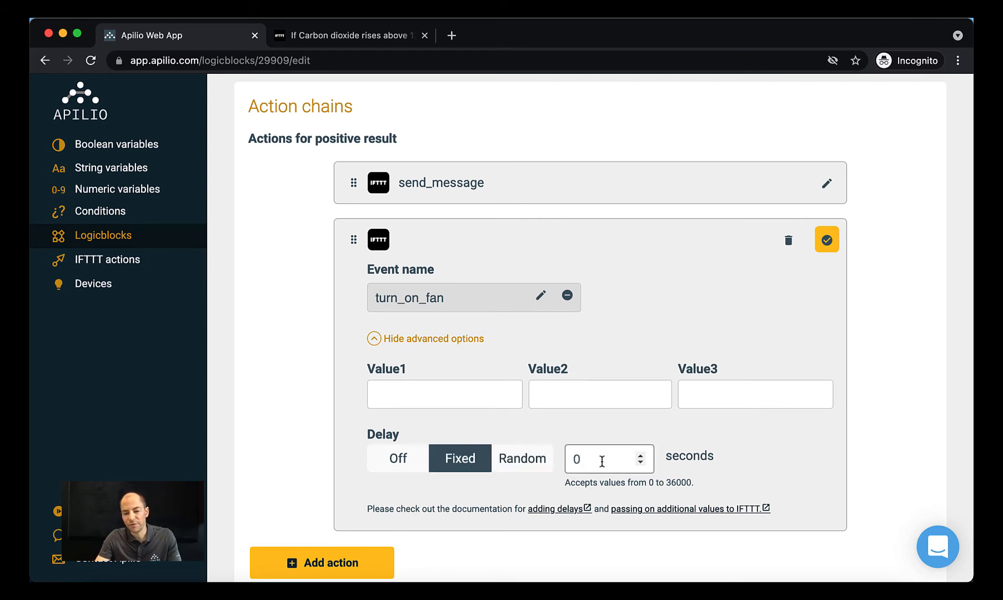
key(BackSpace)
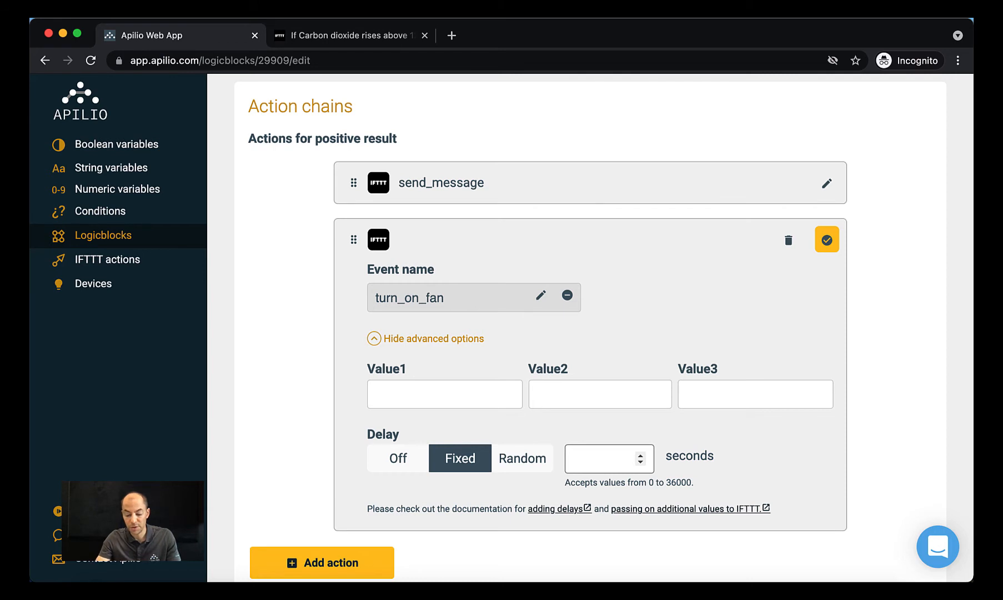
text(20)
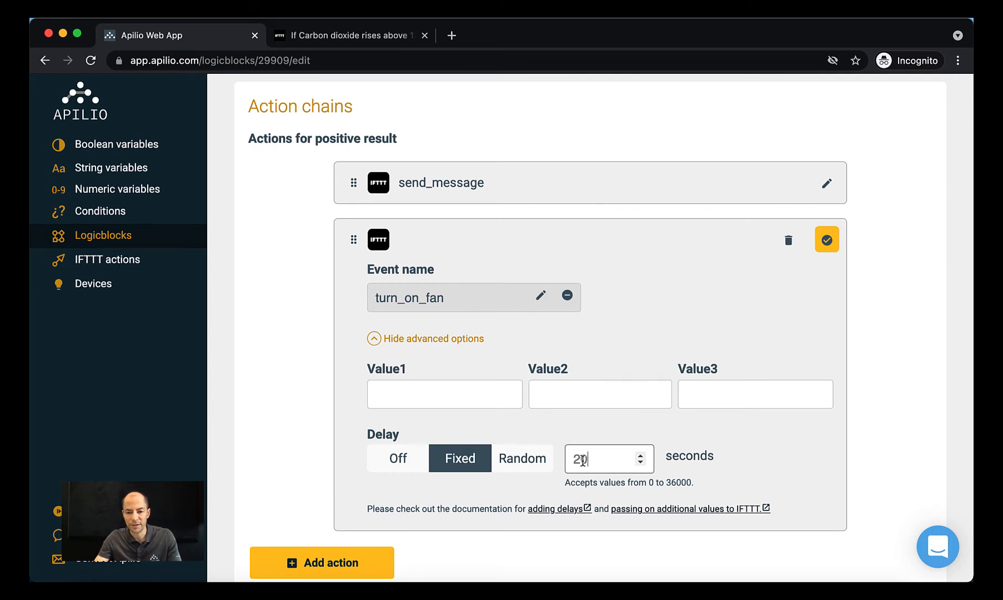
scroll(756, 441, down, 1)
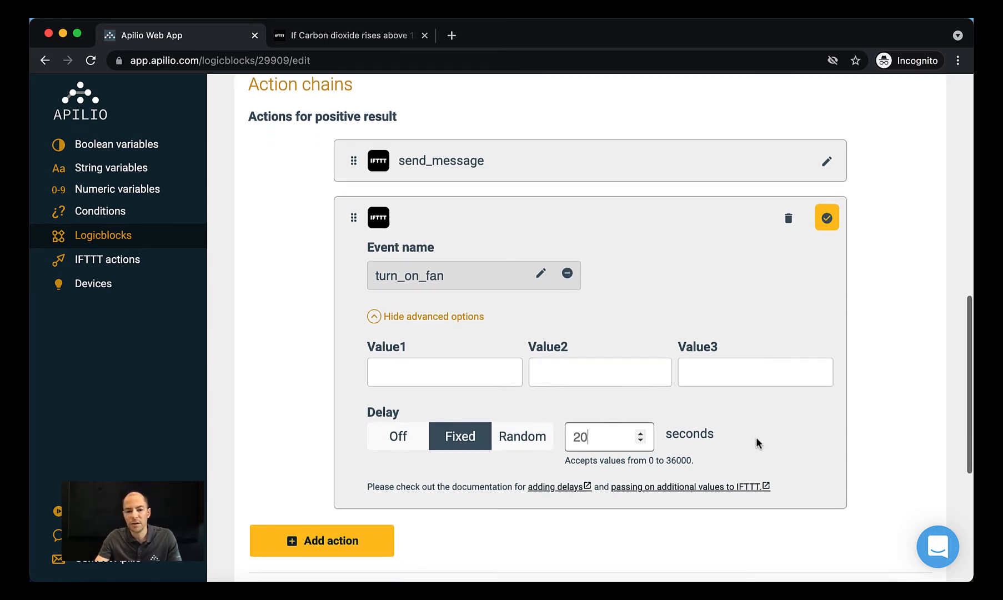
click(826, 218)
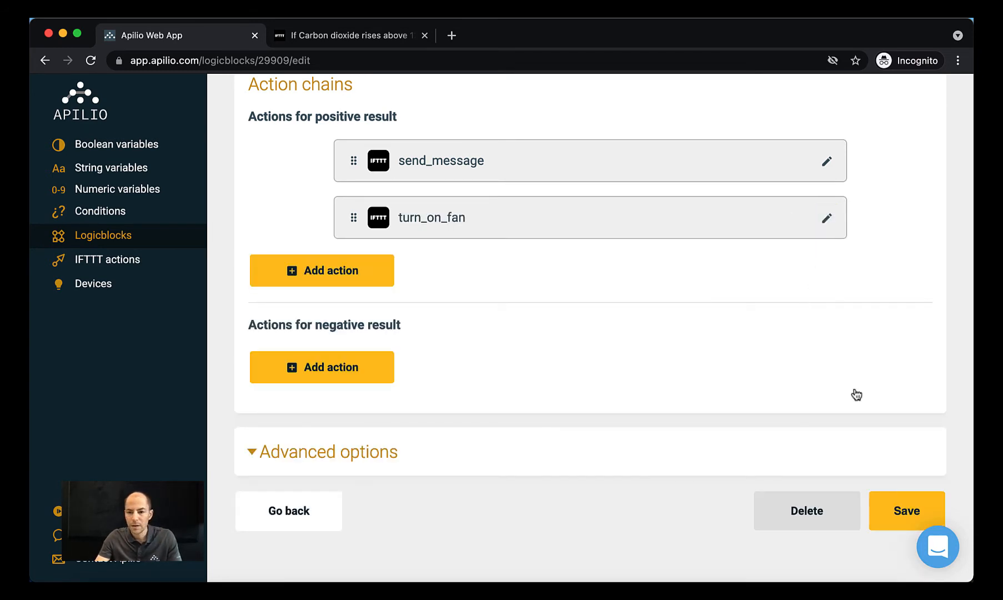
click(888, 507)
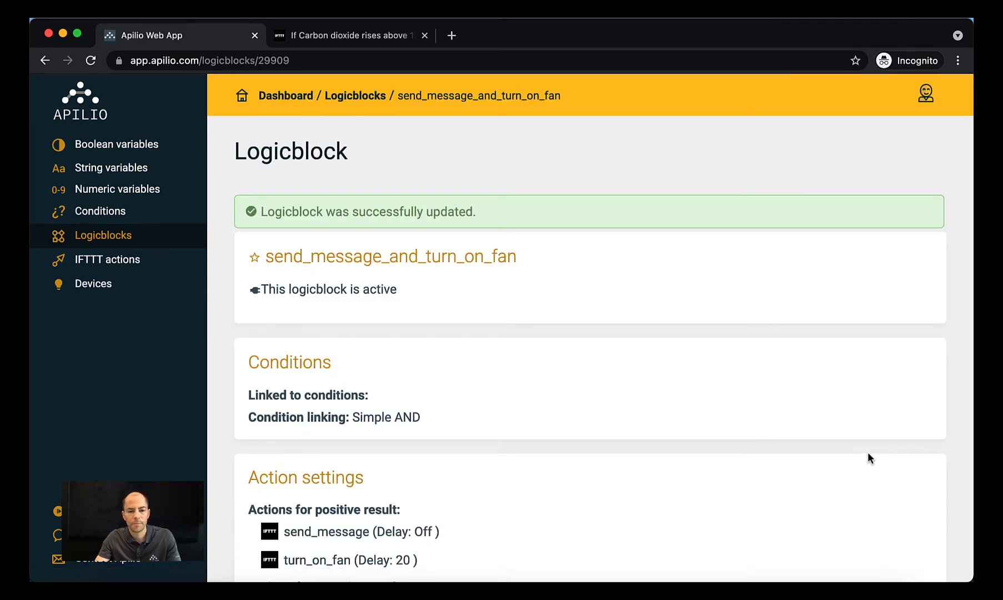
Trigger a manual test evaluation of the logicblock and reload the page to check its event logs.
scroll(868, 454, down, 8)
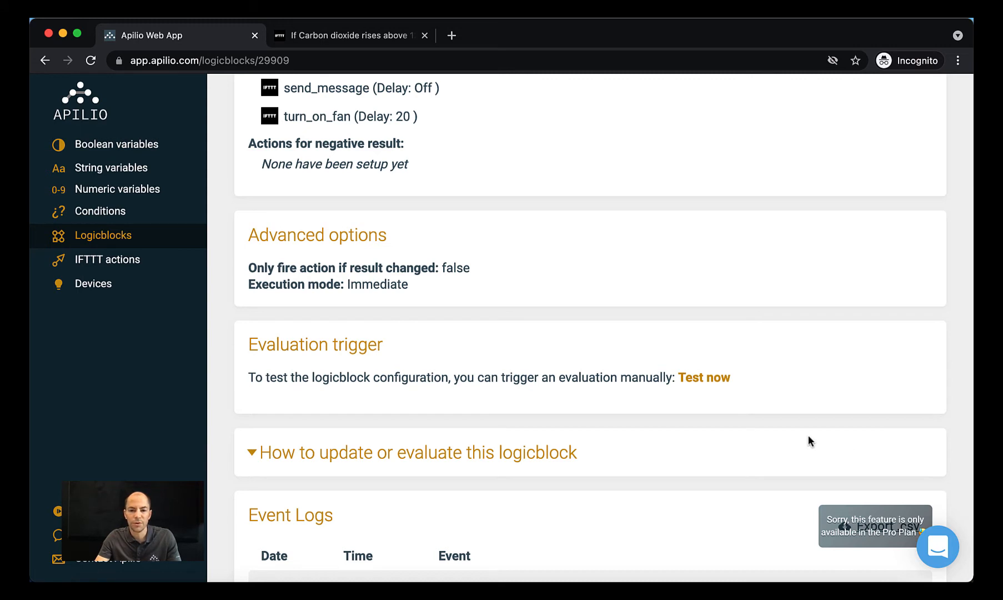
click(710, 381)
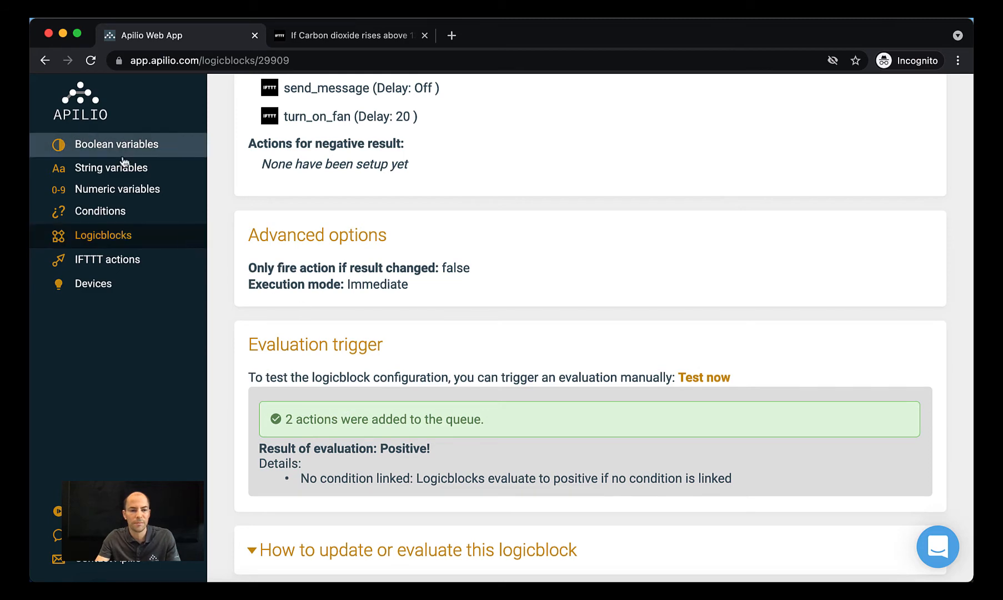
scroll(314, 329, down, 5)
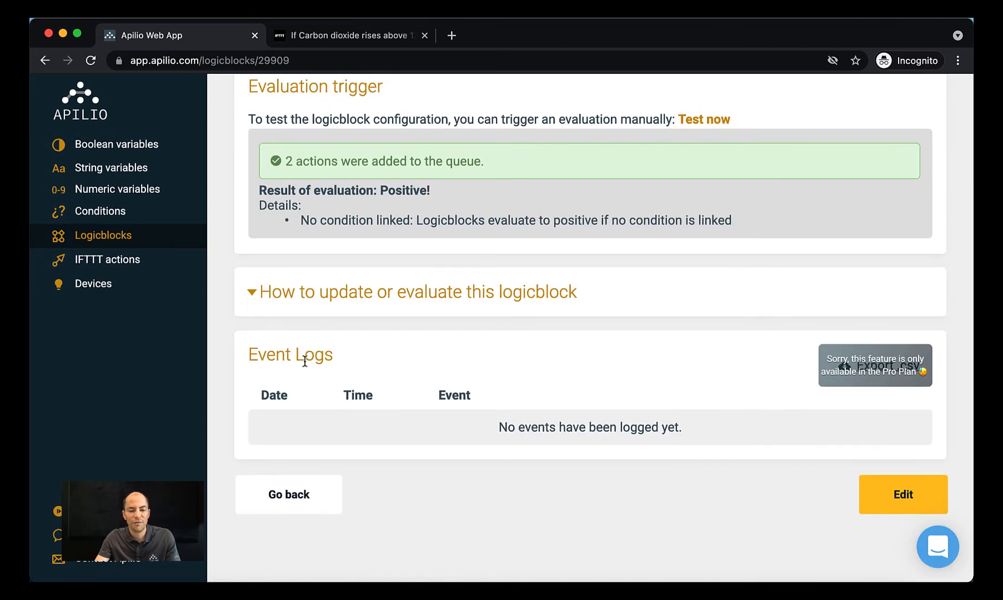
click(94, 61)
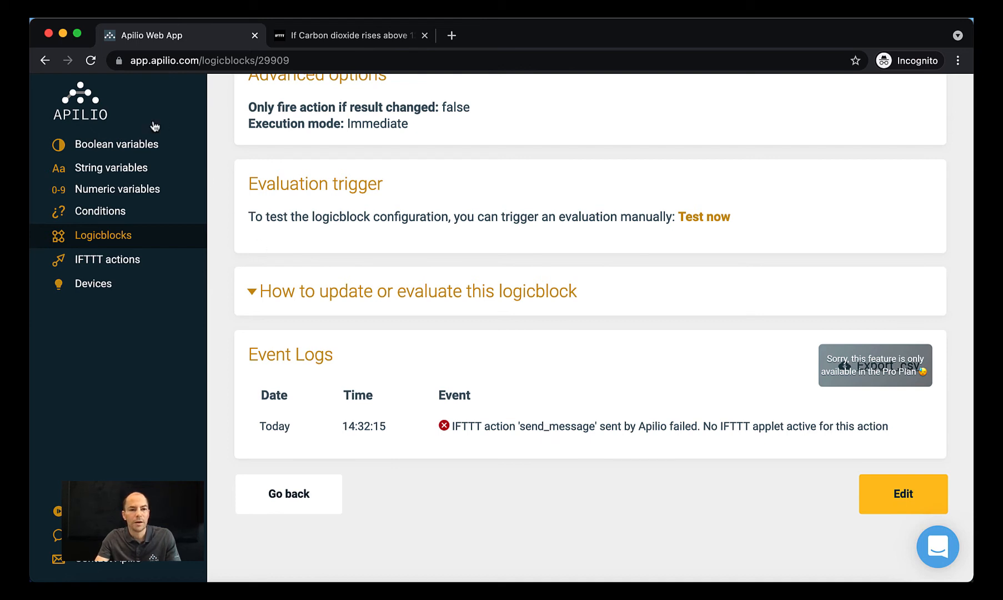
click(91, 61)
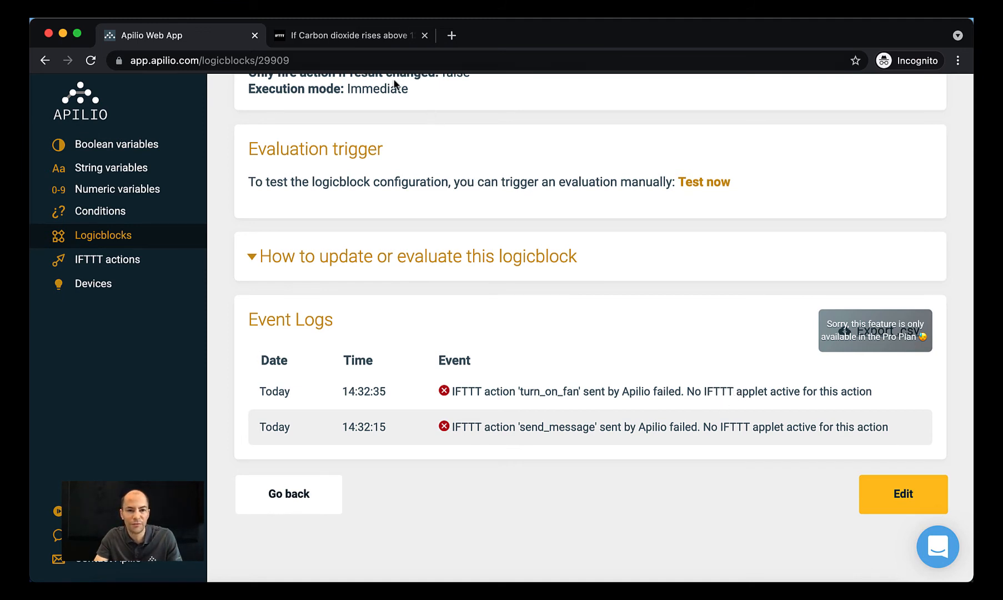
Switch to IFTTT, start creating a new applet and choose Apilio as its trigger service.
click(354, 37)
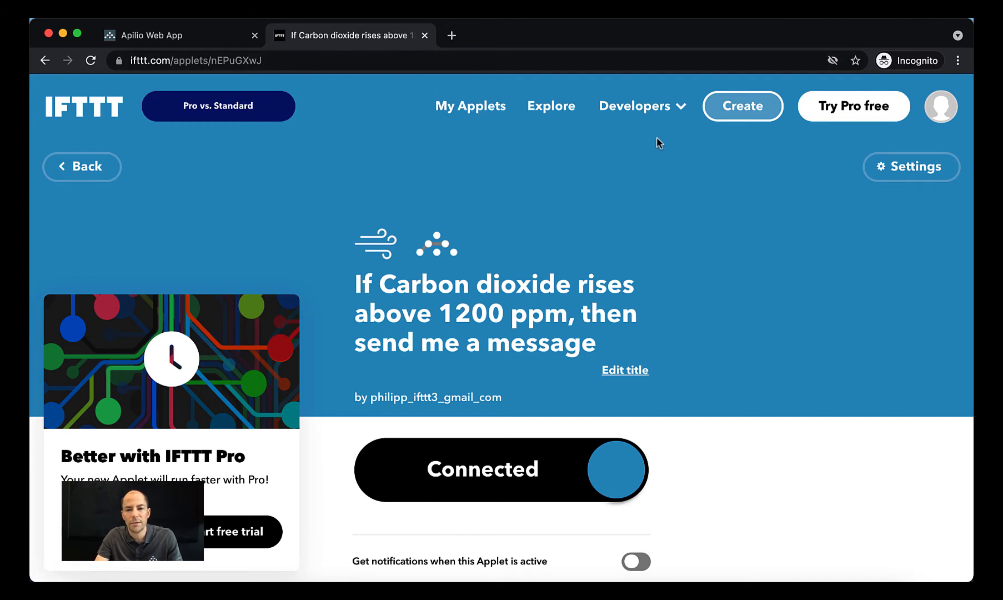
click(739, 110)
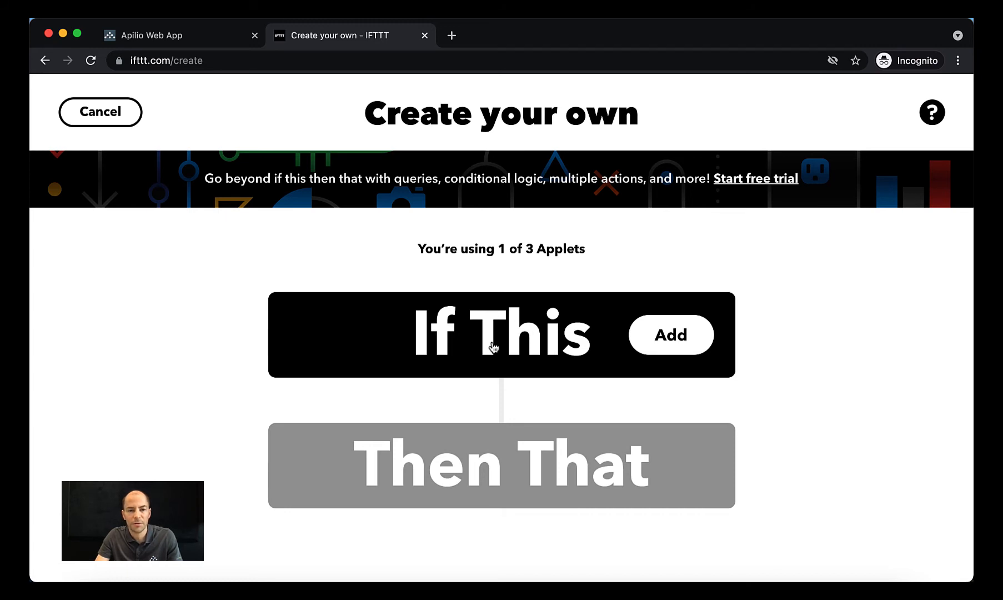
click(544, 343)
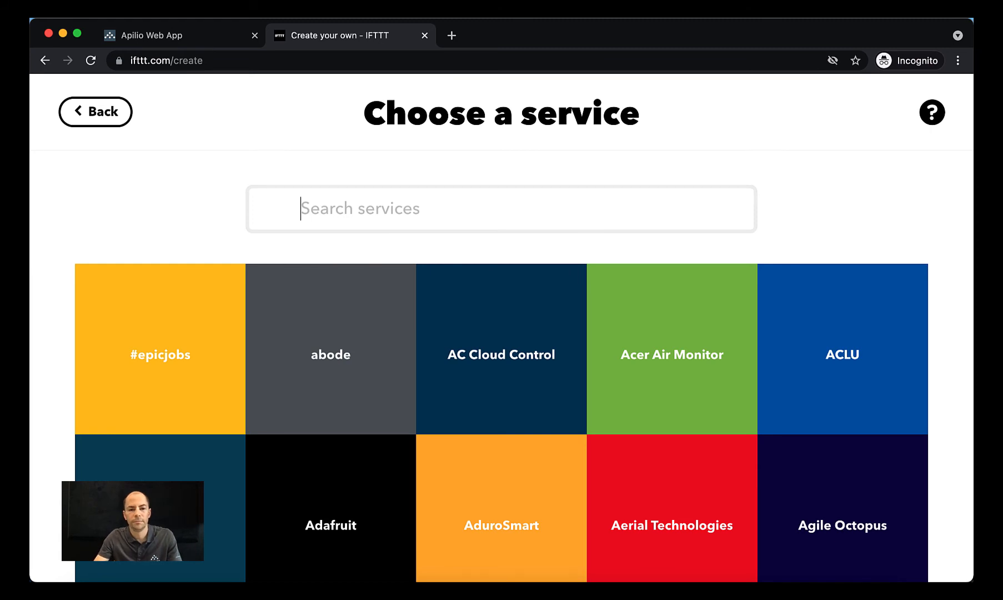
text(ap)
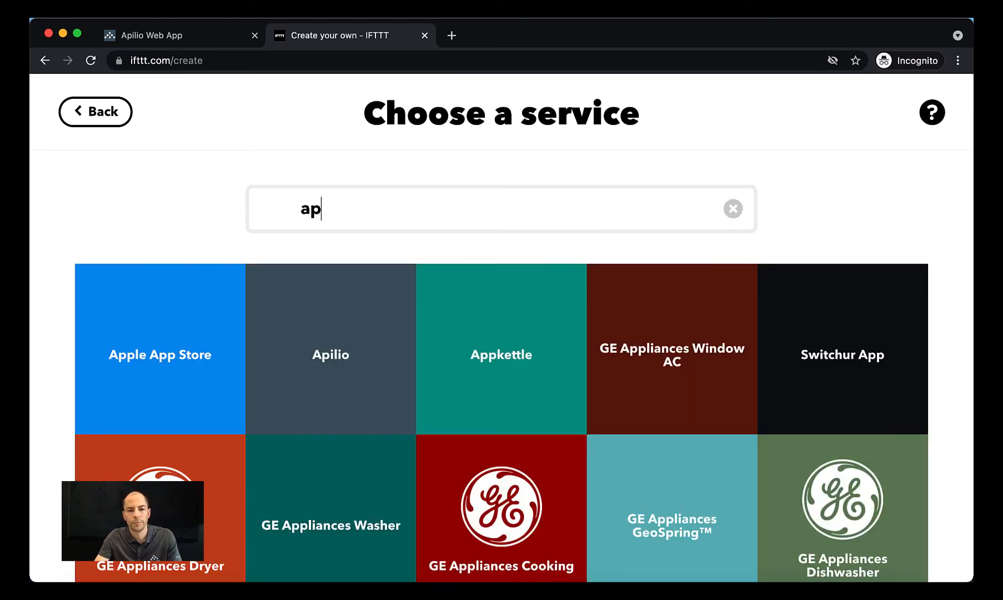
click(338, 322)
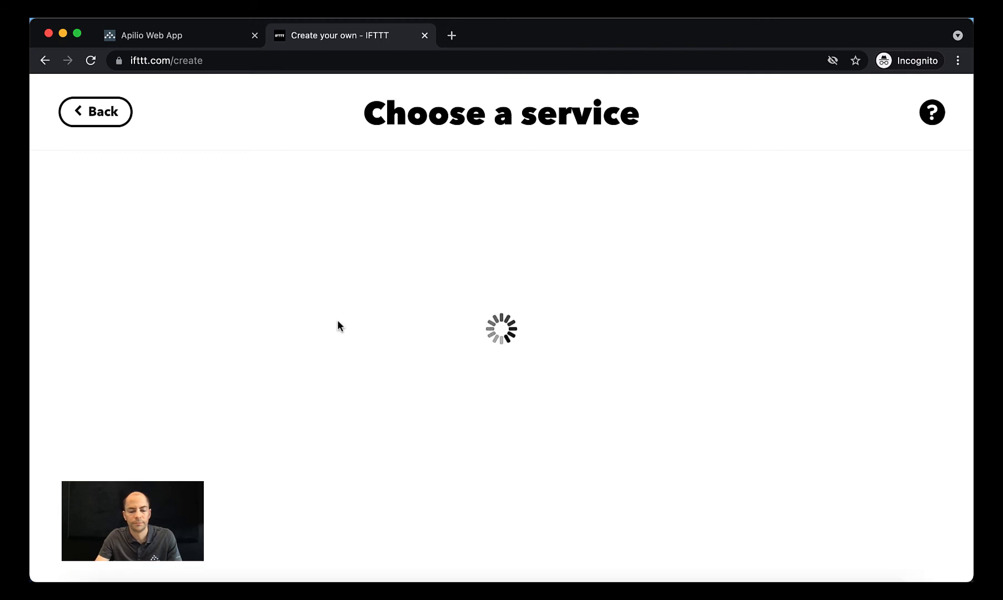
Create the trigger that fires when an Apilio event is received, using the send_message event.
scroll(340, 325, down, 1)
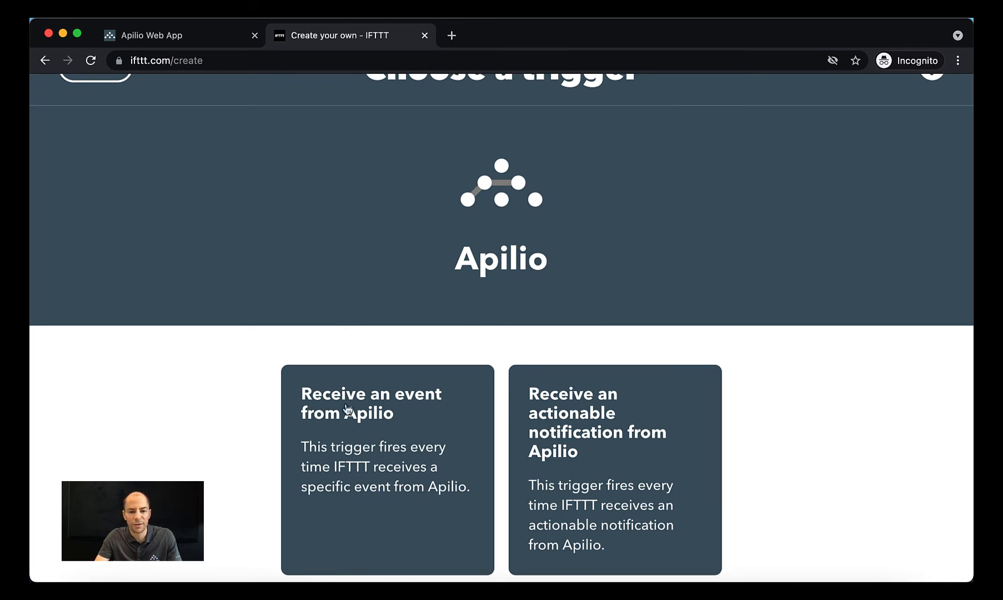
click(456, 399)
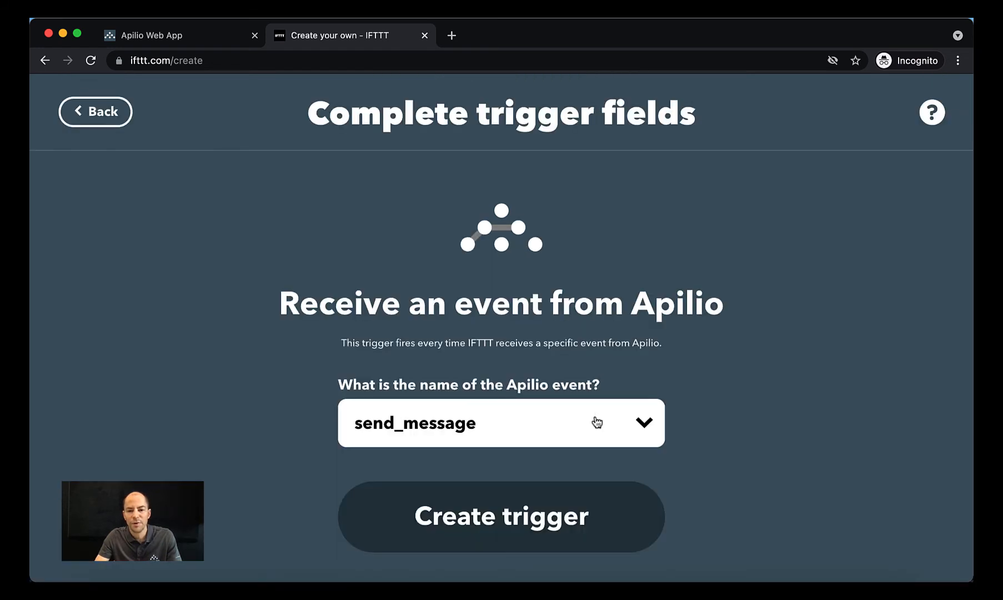
click(642, 424)
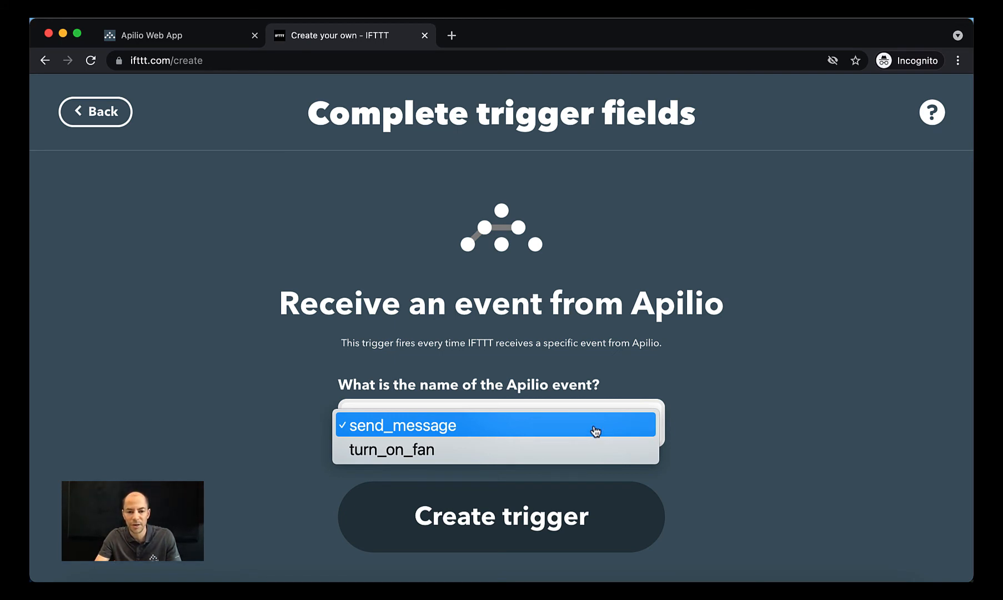
click(455, 433)
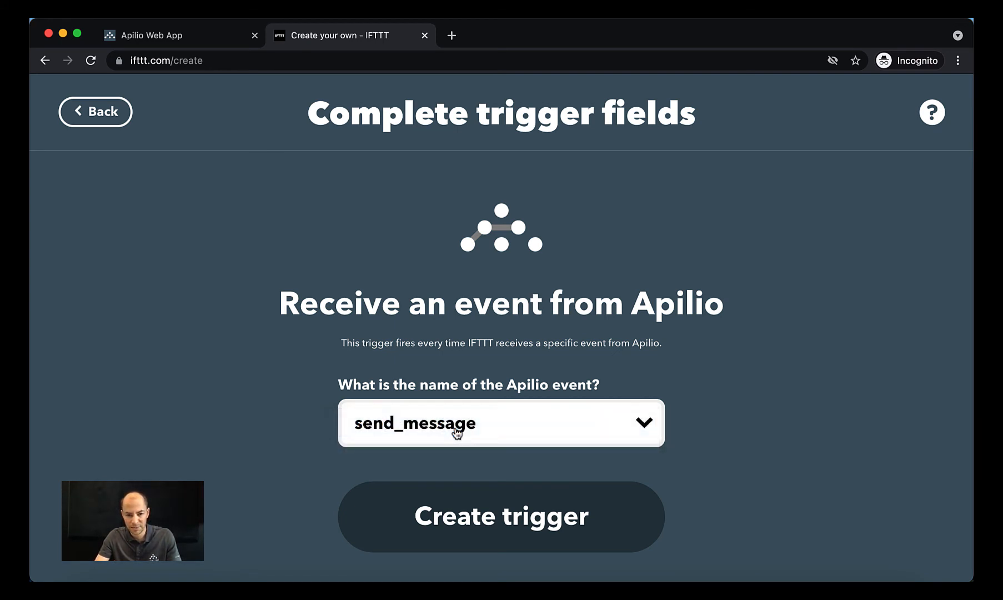
click(513, 515)
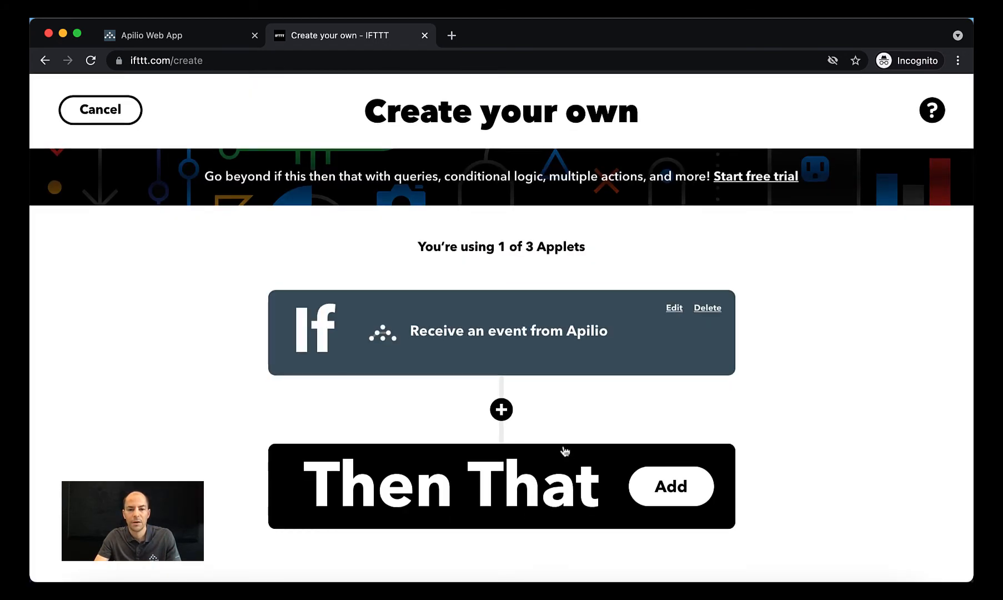
Search for the Notifications service for the applet's action and choose to send a notification from the IFTTT app.
click(526, 488)
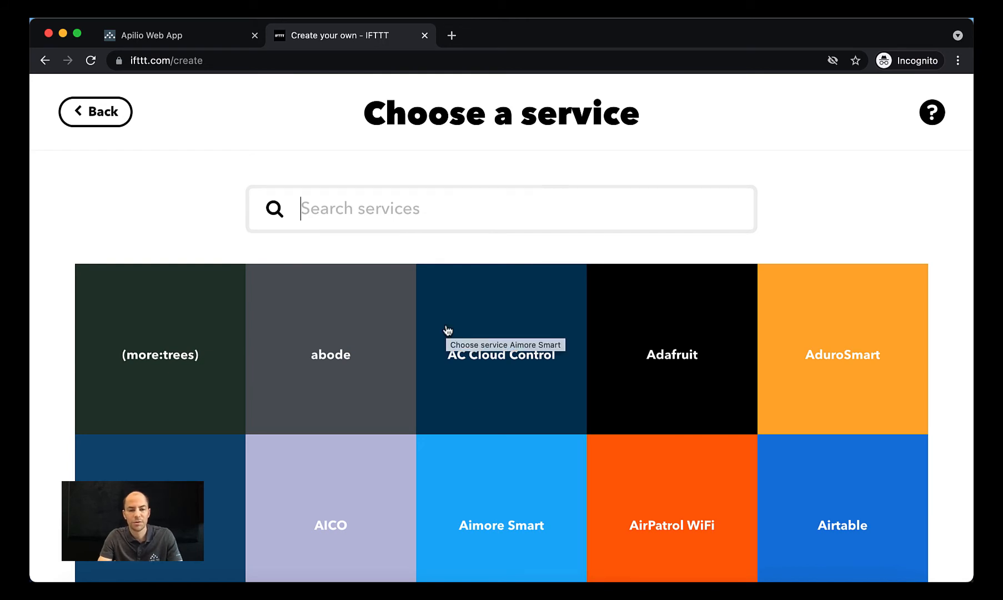
text(not)
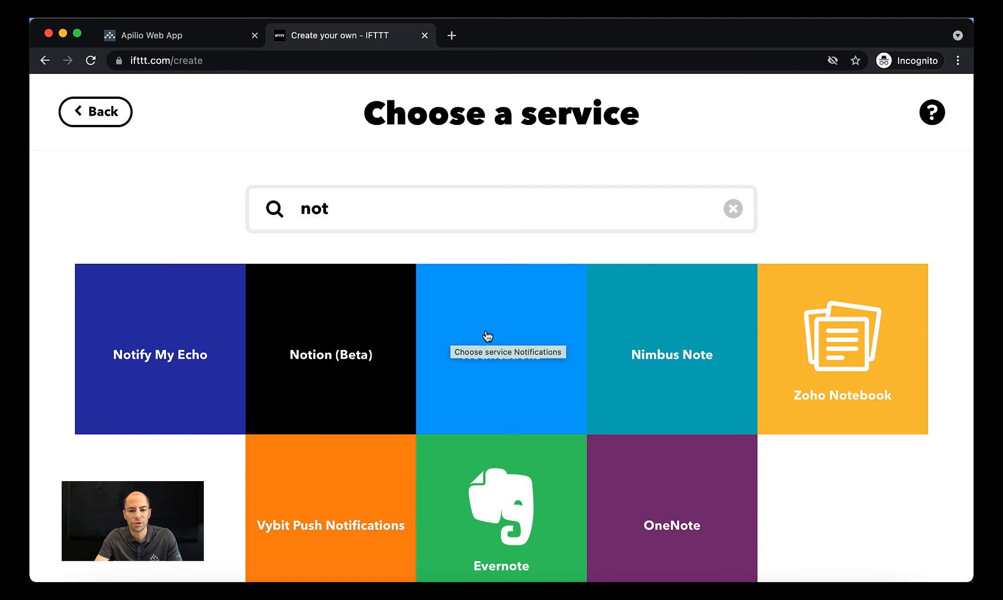
click(491, 347)
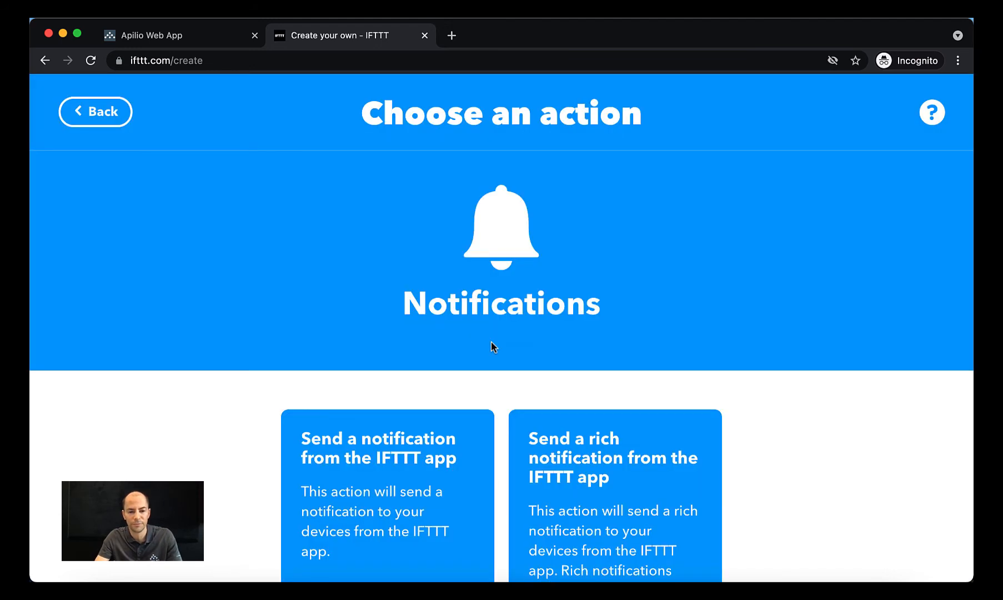
click(408, 455)
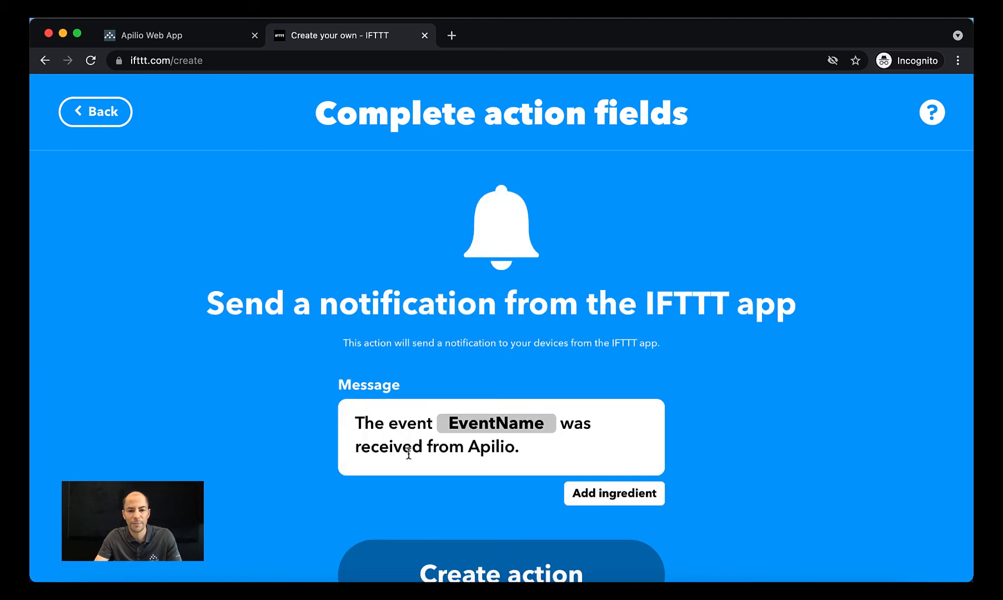
Replace the default notification message with "Open the windows please!" and create the action.
scroll(354, 423, down, 2)
click(527, 406)
key(super+a)
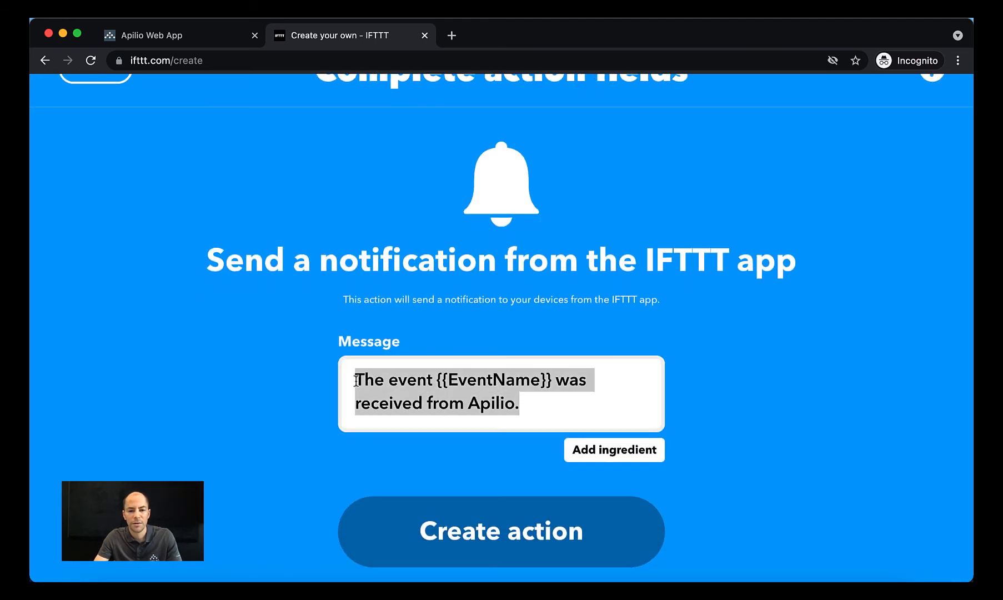
key(BackSpace)
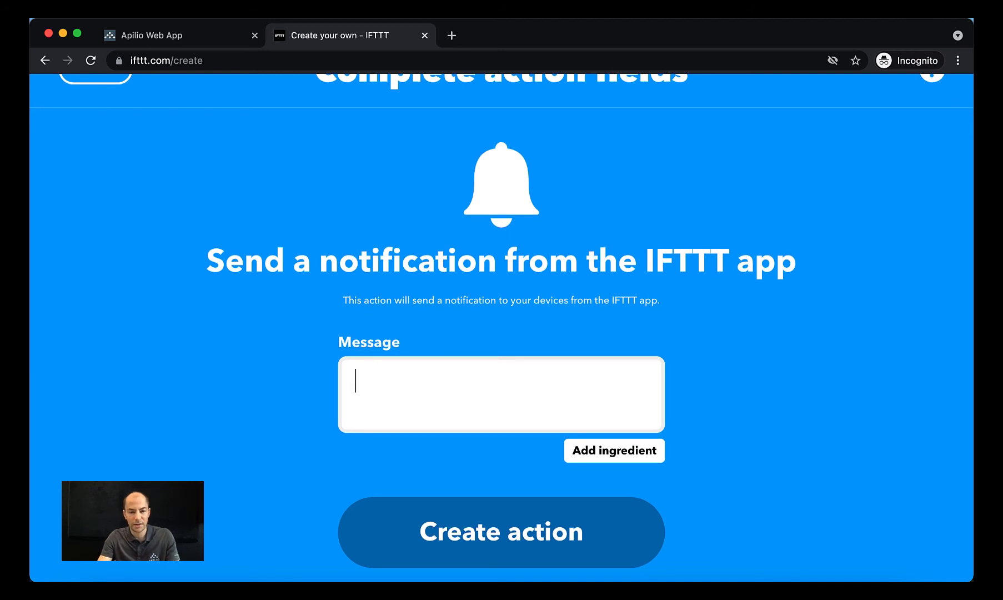
text(Open the )
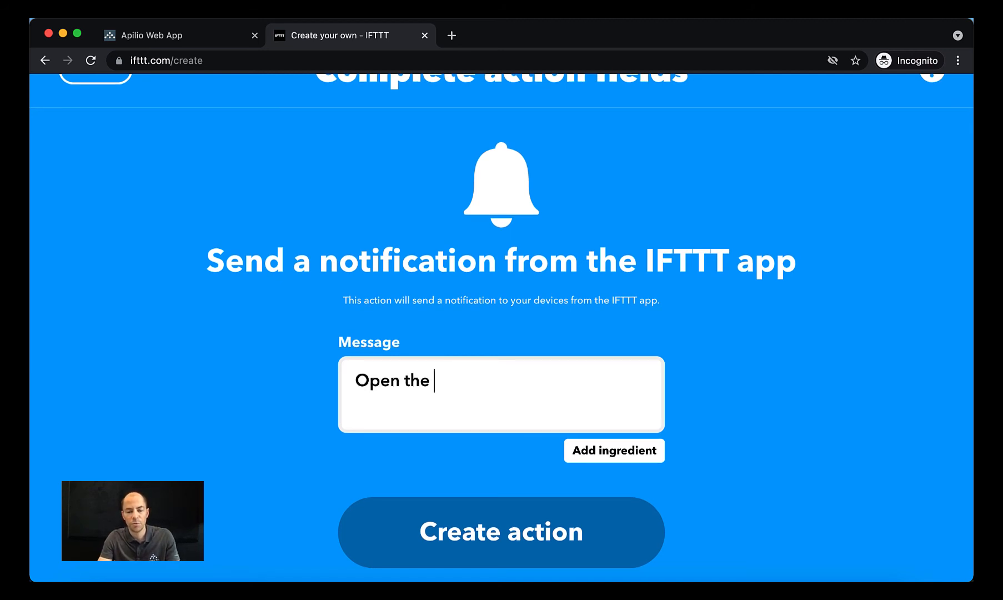
text(windows p)
text(lease!)
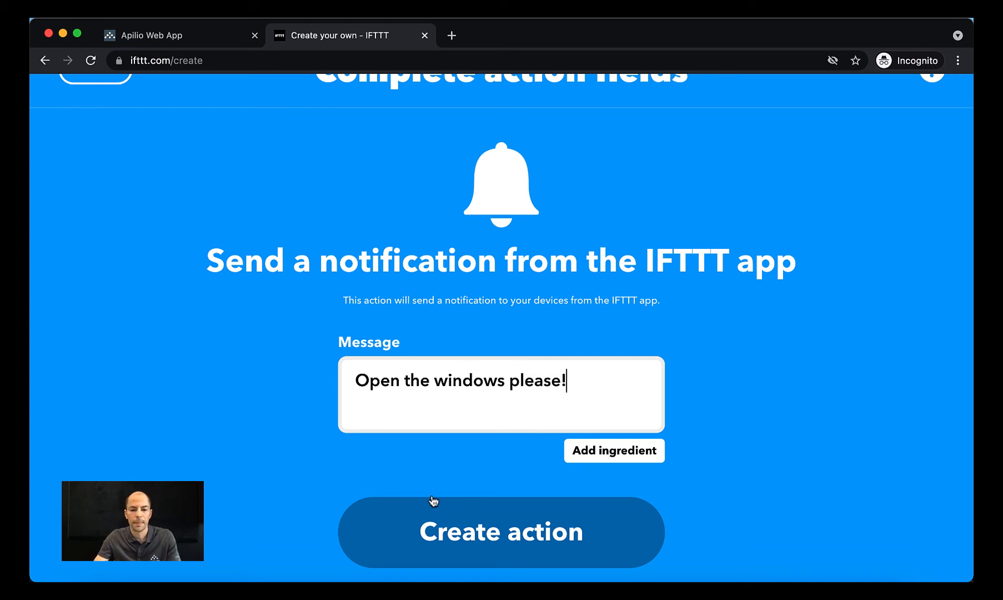
click(481, 516)
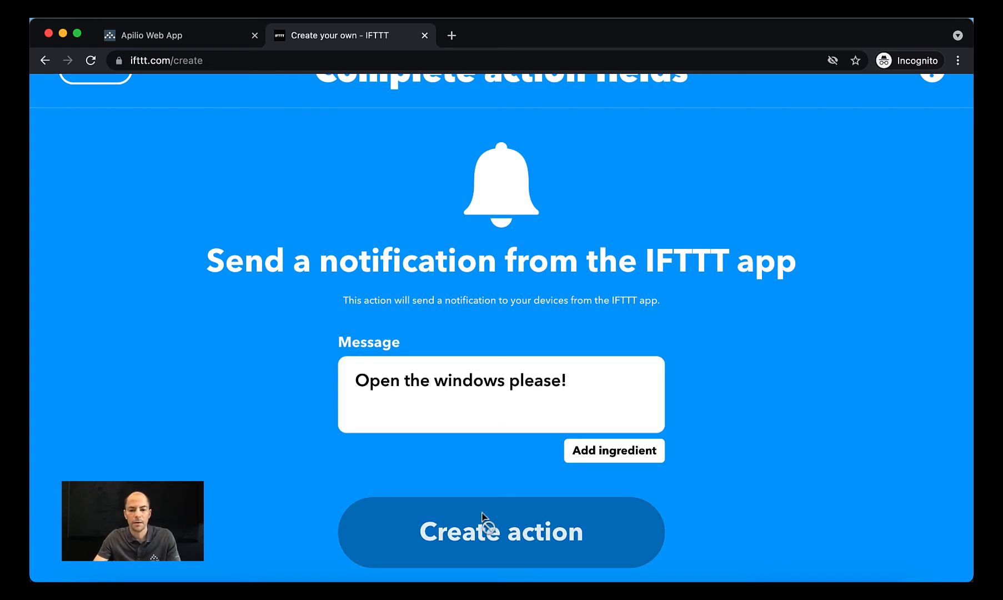
Finish the send_message applet with its suggested title and dismiss the request for a phone number.
scroll(481, 516, down, 4)
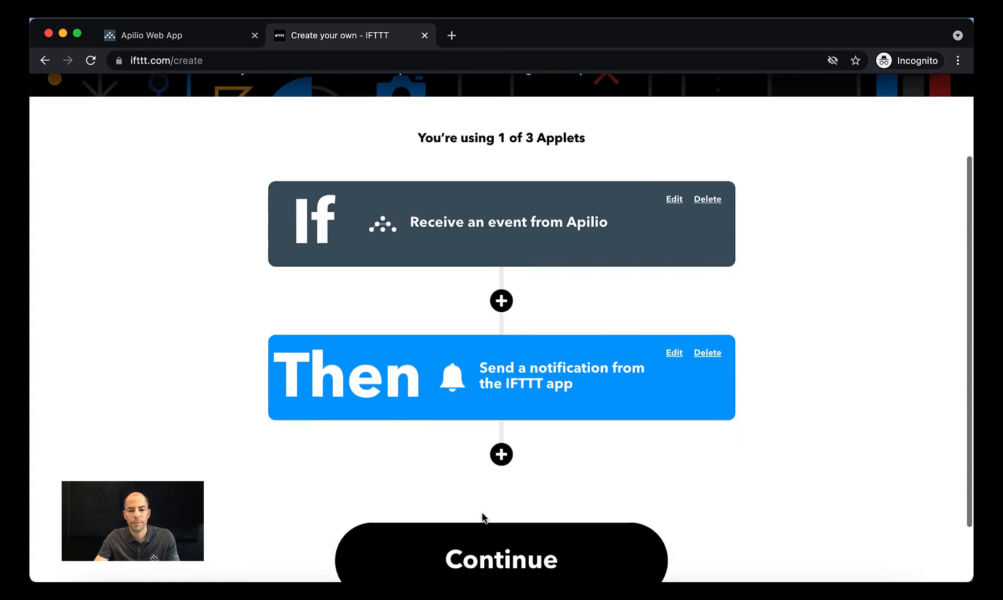
click(503, 499)
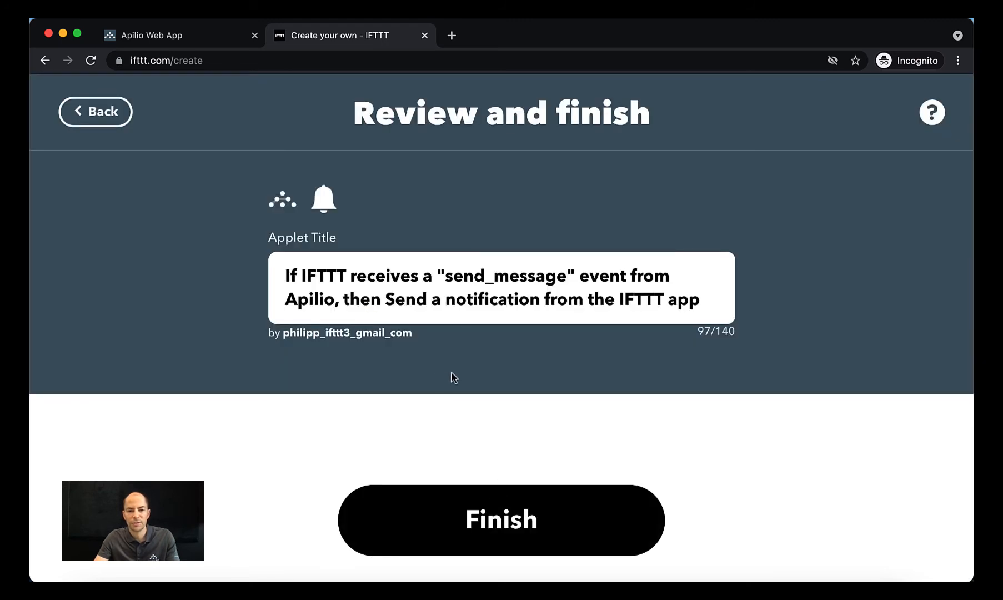
click(510, 512)
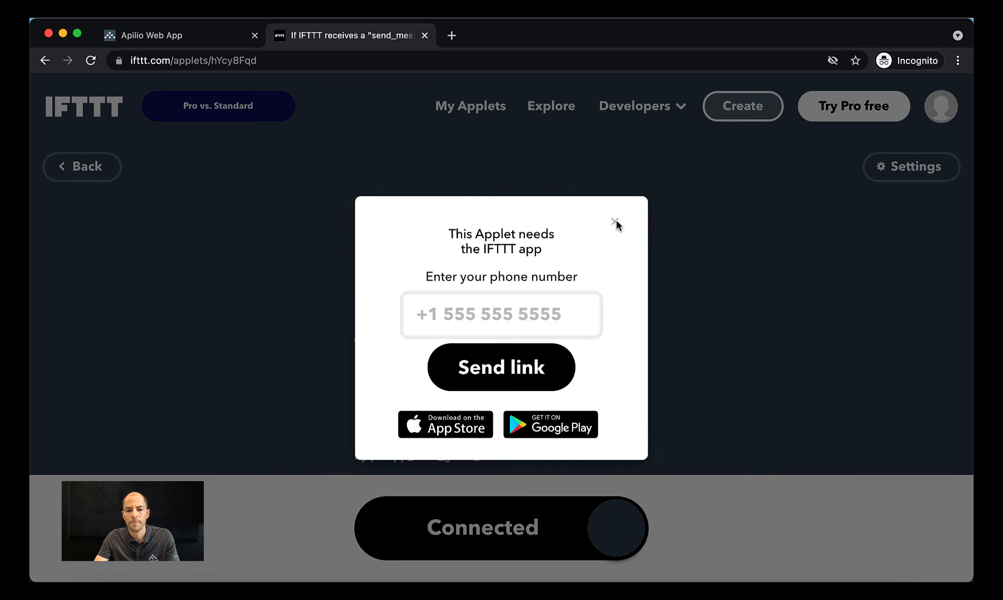
click(615, 223)
Start another new applet and choose Apilio as its trigger service.
click(754, 114)
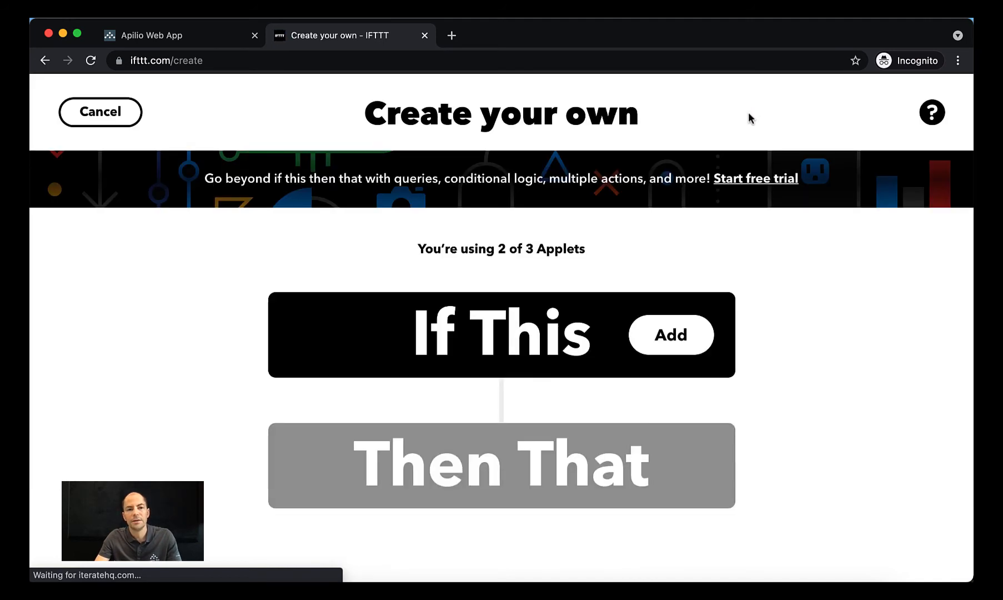
click(547, 327)
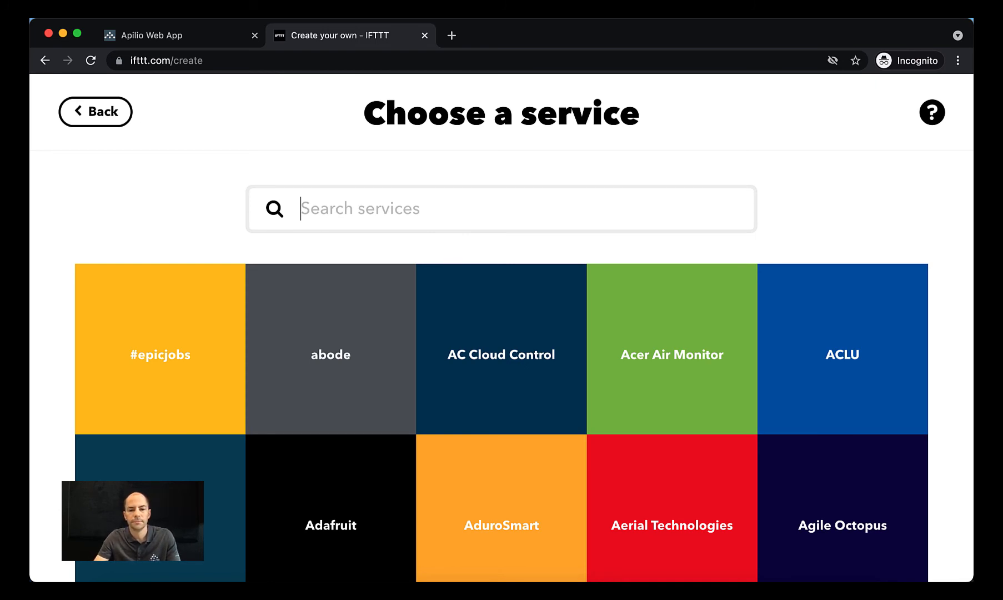
text(ap)
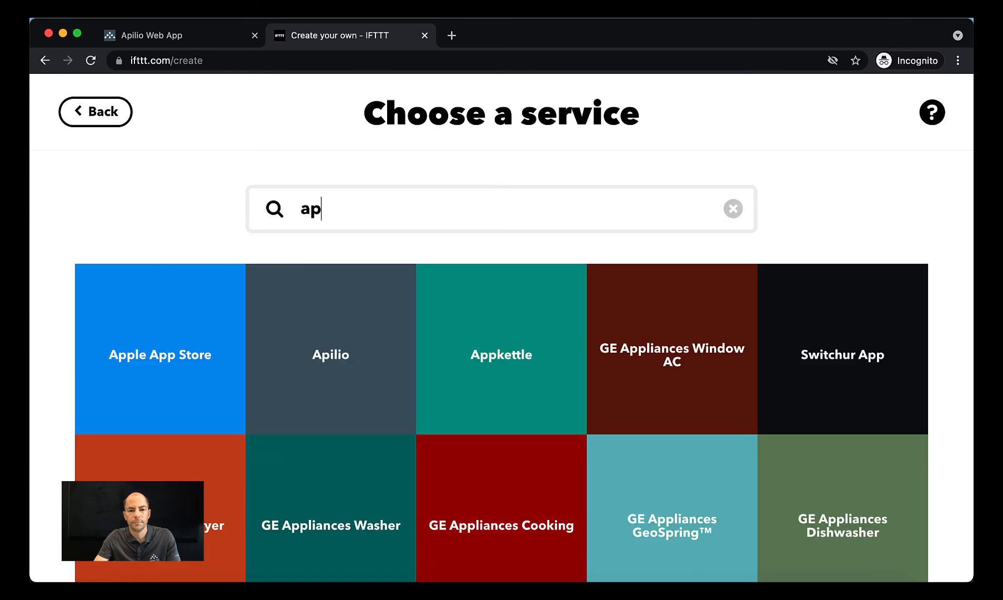
click(356, 339)
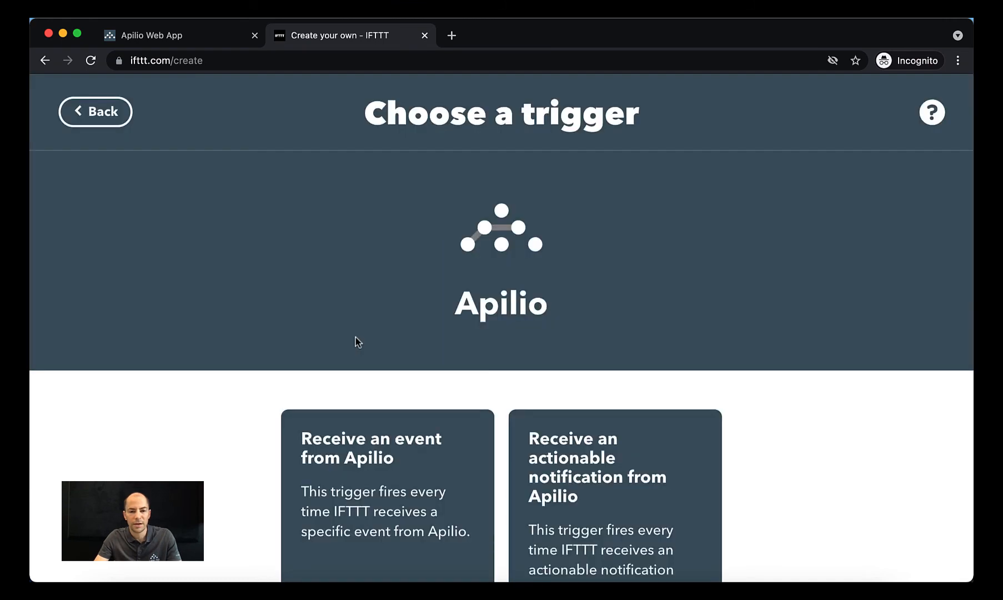
Create a trigger for receiving an event from Apilio, with turn_on_fan as the event.
click(424, 460)
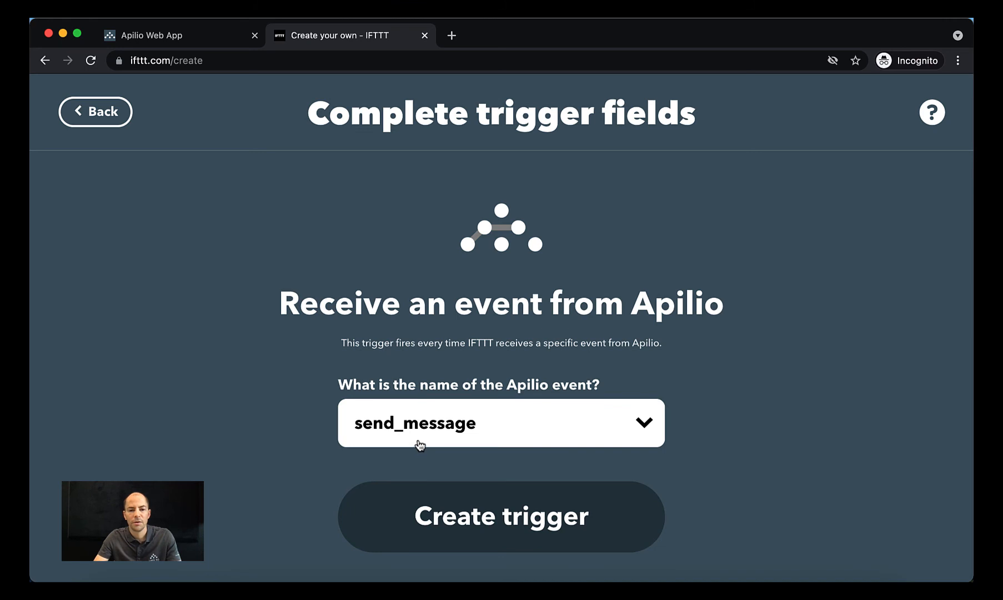
click(426, 436)
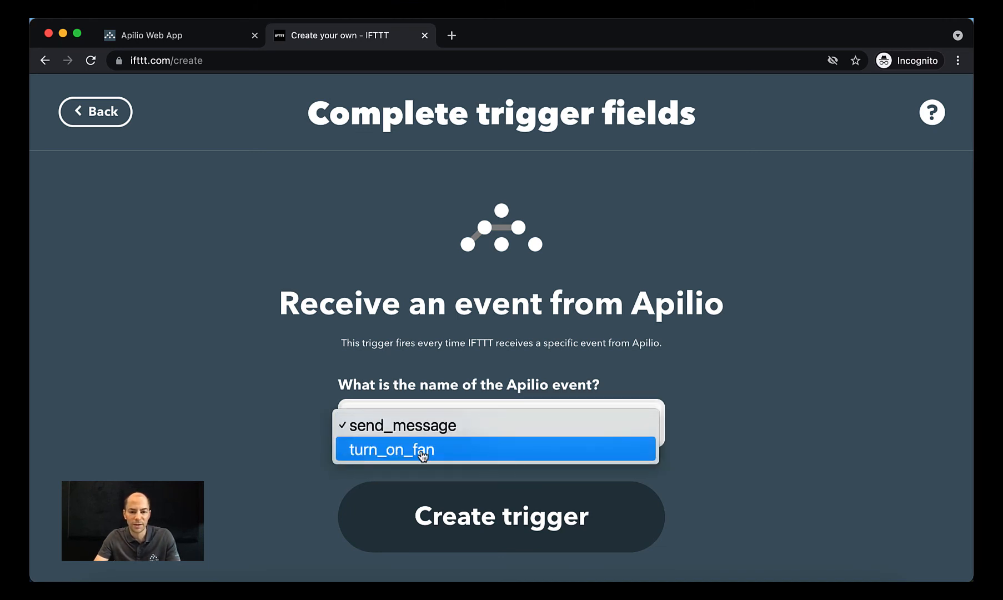
click(423, 454)
click(501, 512)
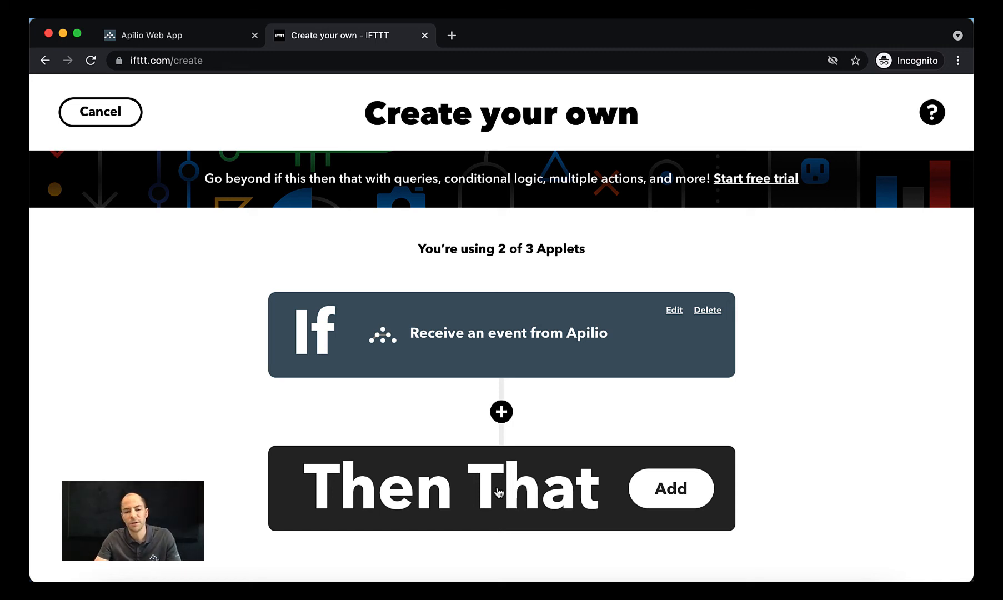
Search for the Philips Hue service for the applet's action and choose Turn on lights.
click(498, 492)
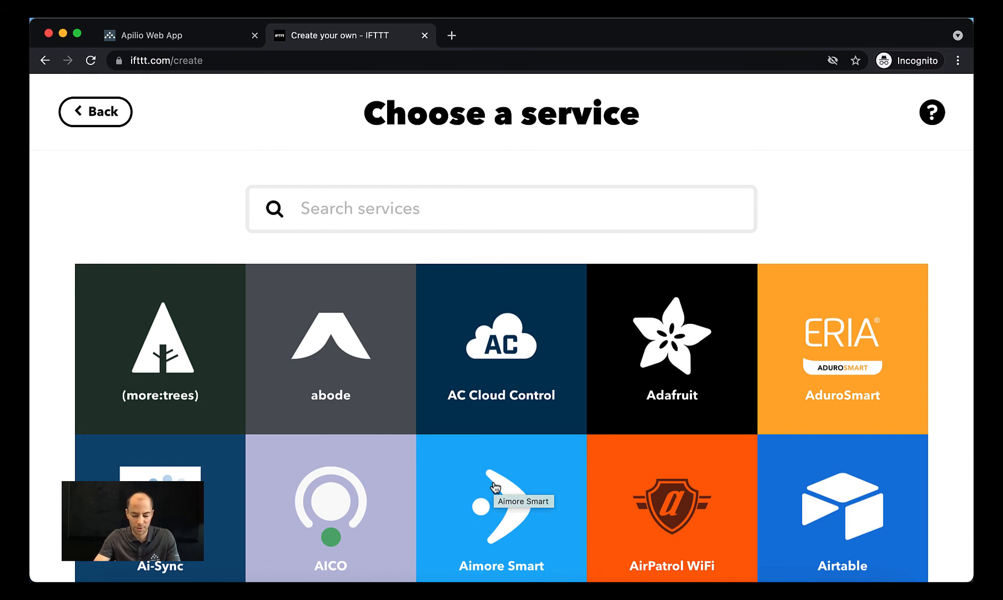
text(hue)
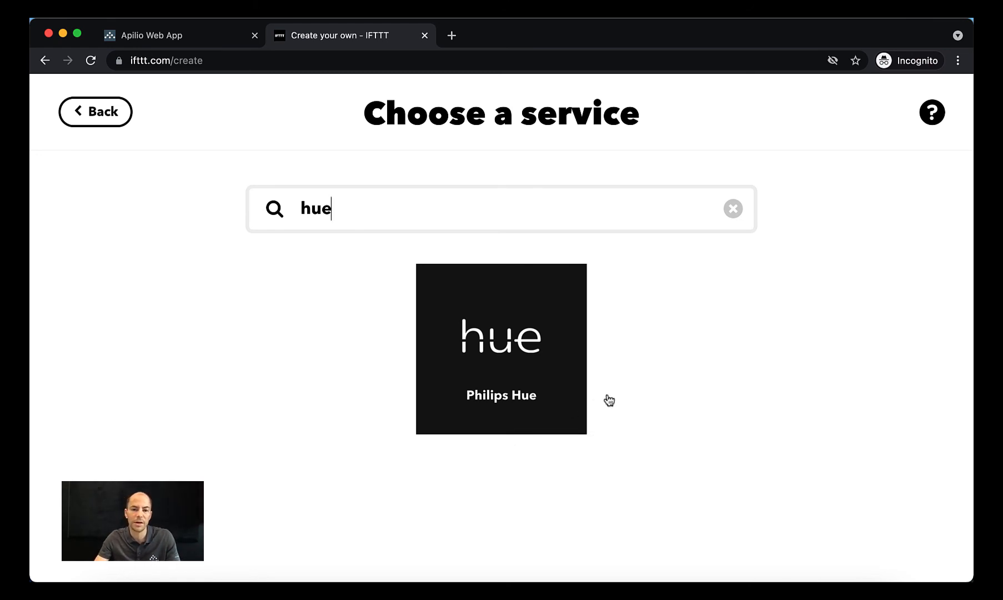
click(510, 354)
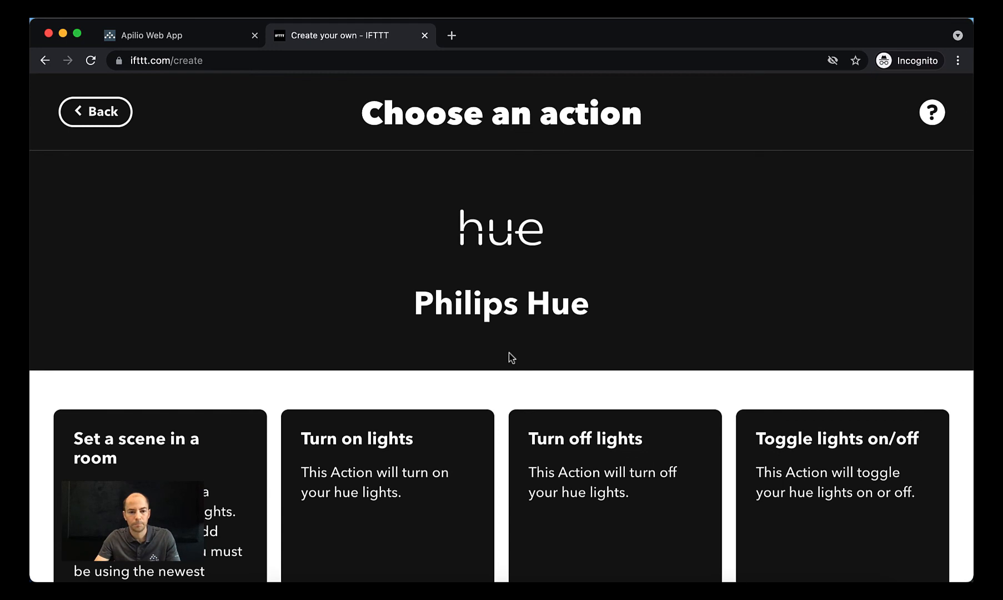
click(419, 473)
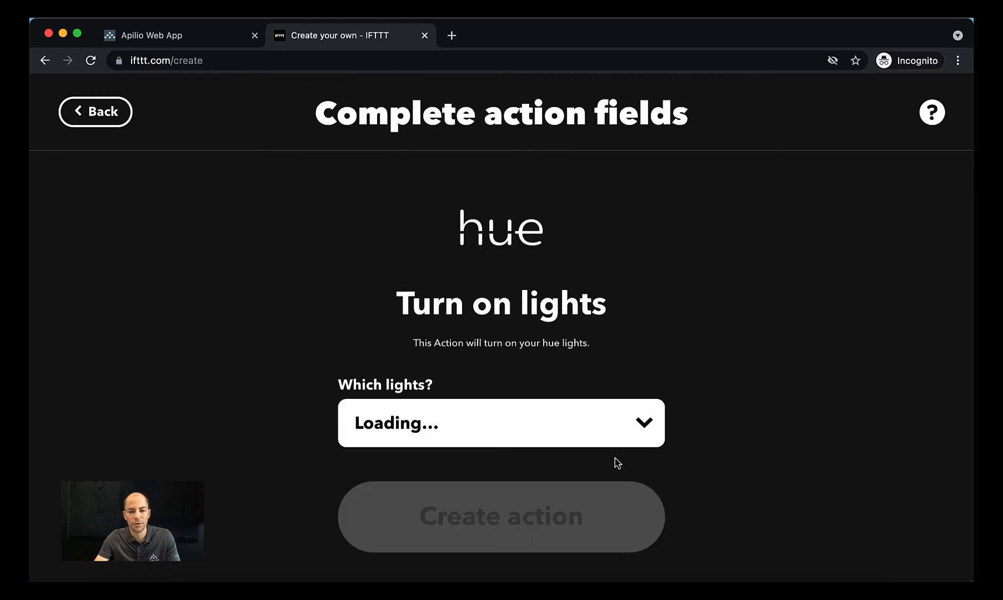
Select Fan as the light to turn on and create the Hue action.
click(650, 439)
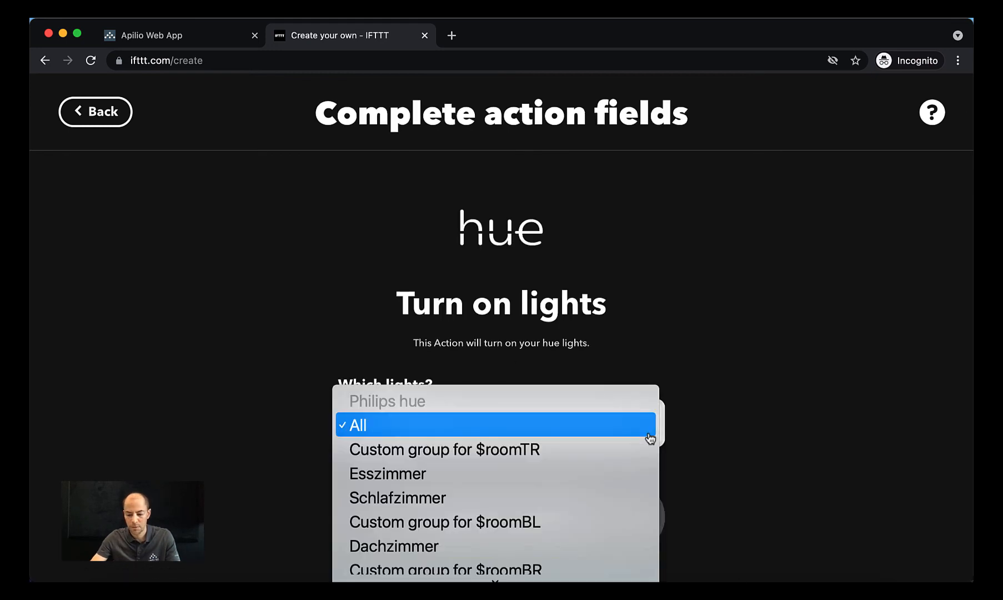
click(650, 439)
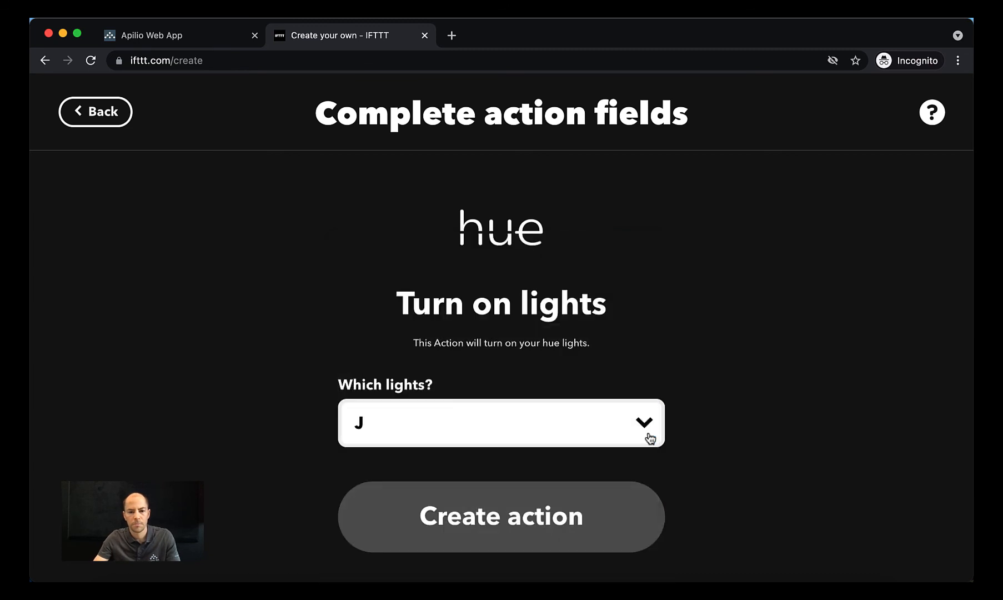
click(650, 438)
key(f)
key(Return)
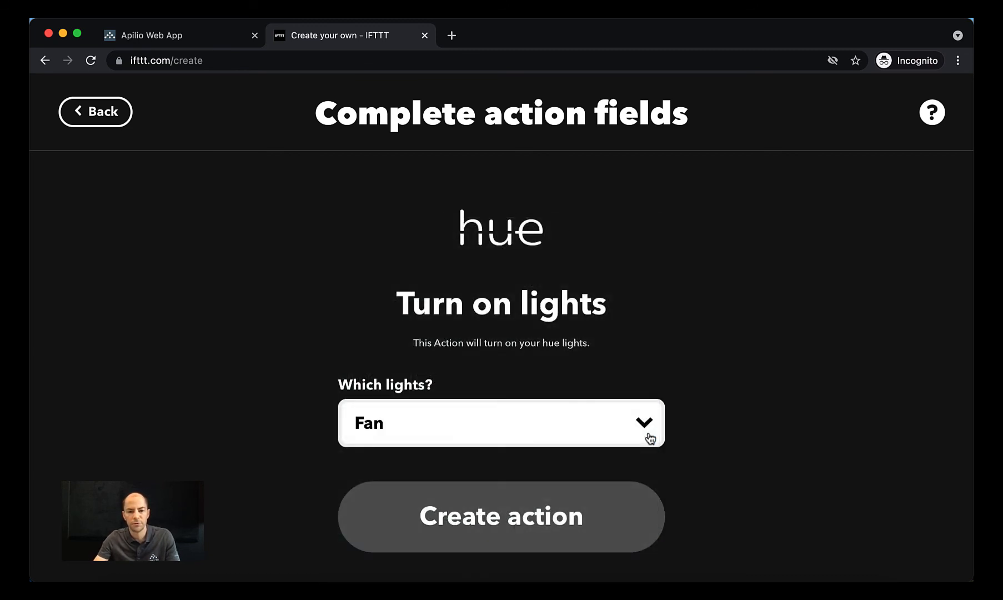
click(544, 507)
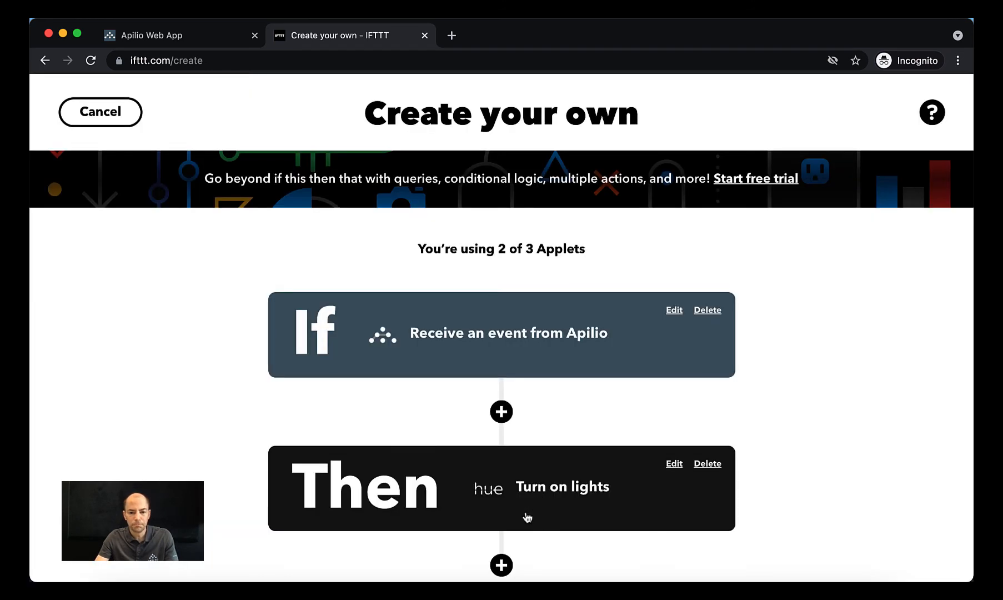
Finish the turn_on_fan applet with its suggested title, leaving run notifications off.
scroll(533, 519, down, 5)
click(496, 487)
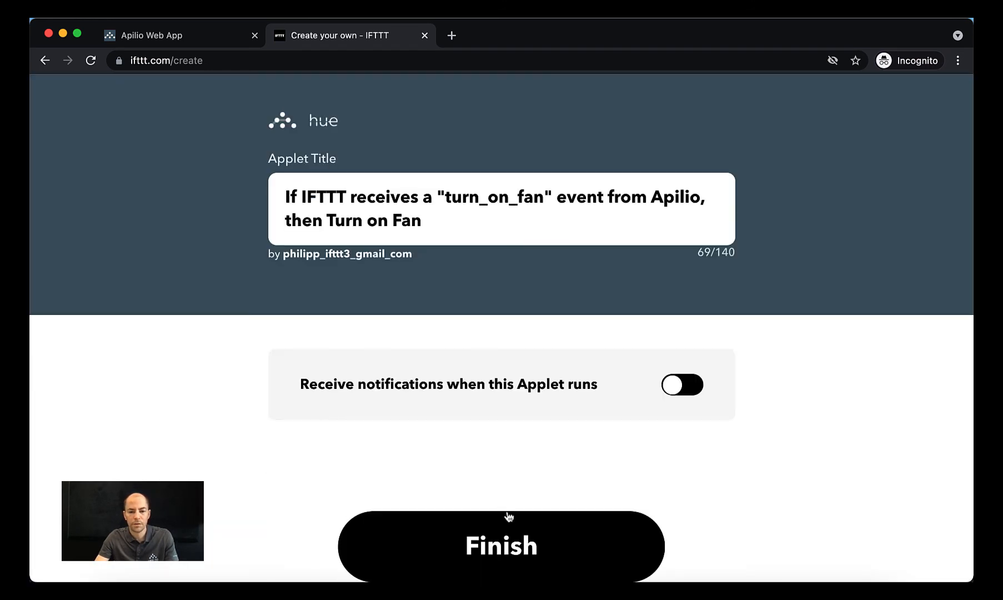
click(506, 539)
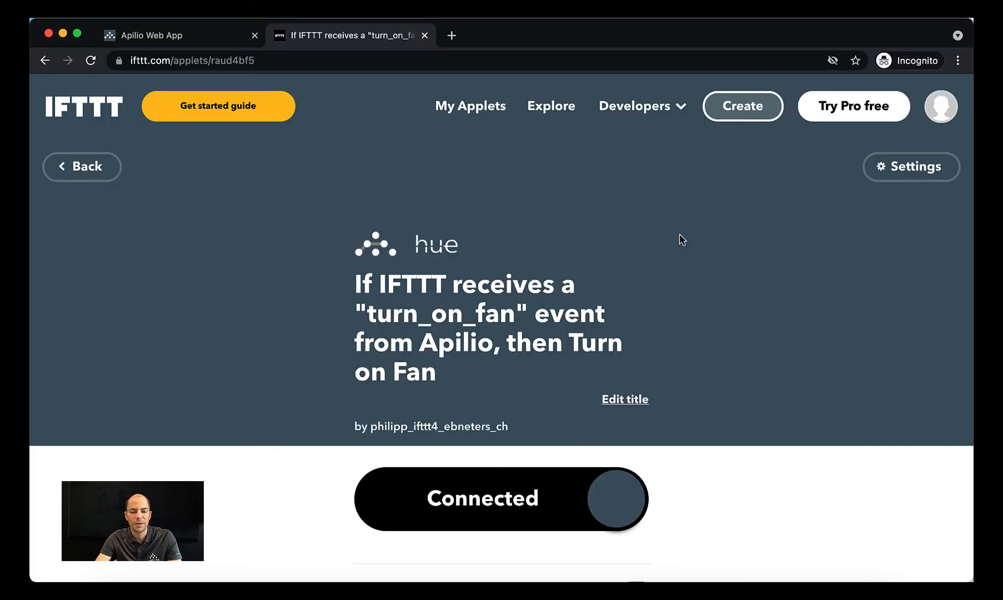
Switch to the Apilio logicblock, trigger a manual test evaluation and reload the page until both IFTTT actions can be checked in the event logs.
click(170, 39)
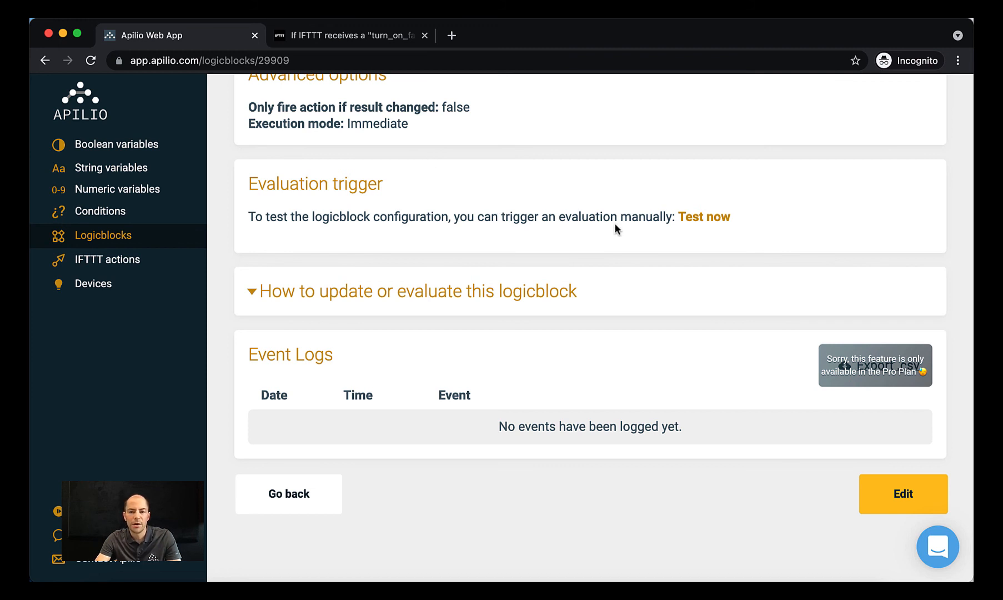
click(712, 222)
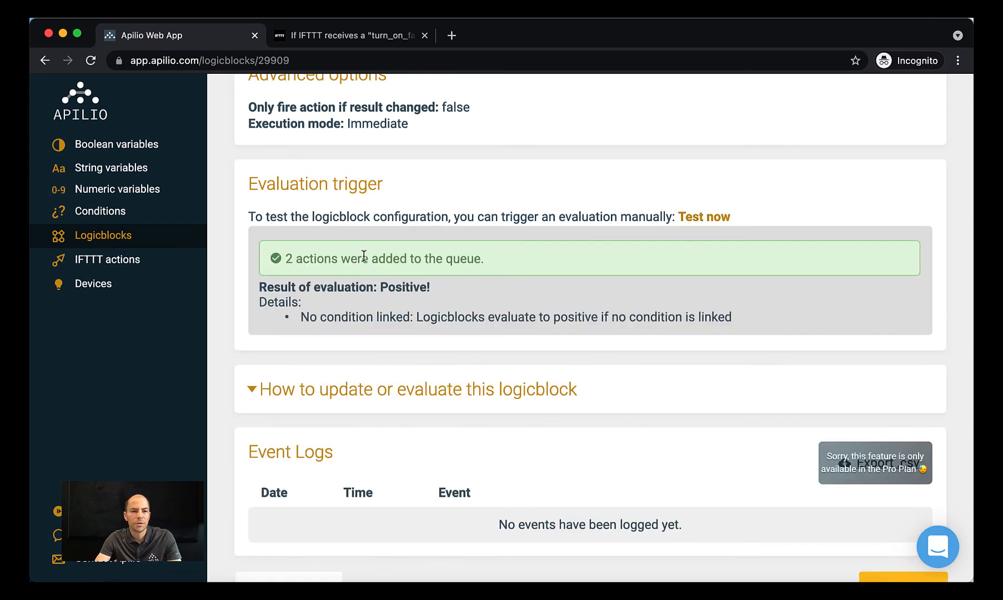
click(91, 61)
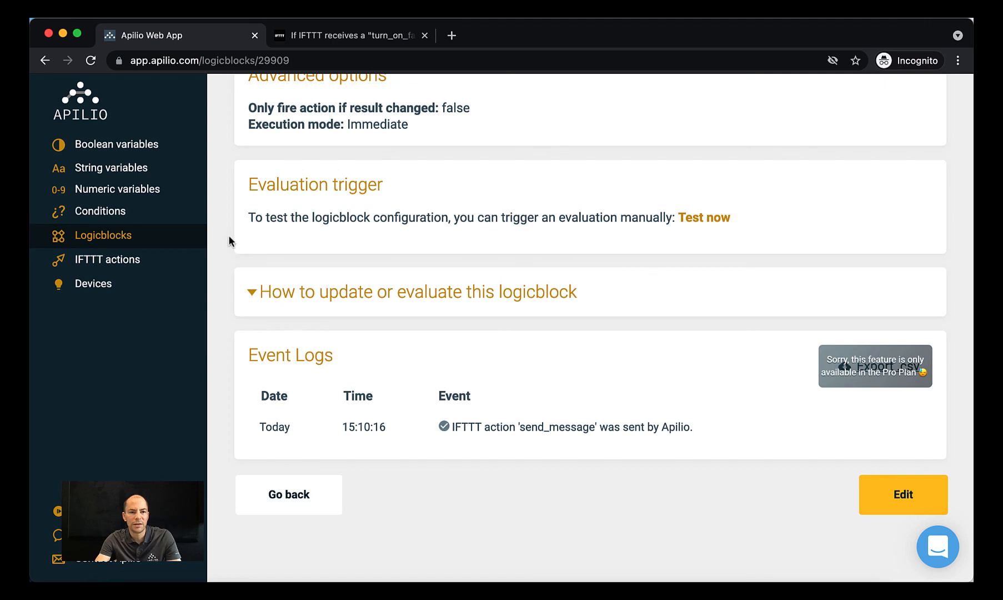
click(90, 60)
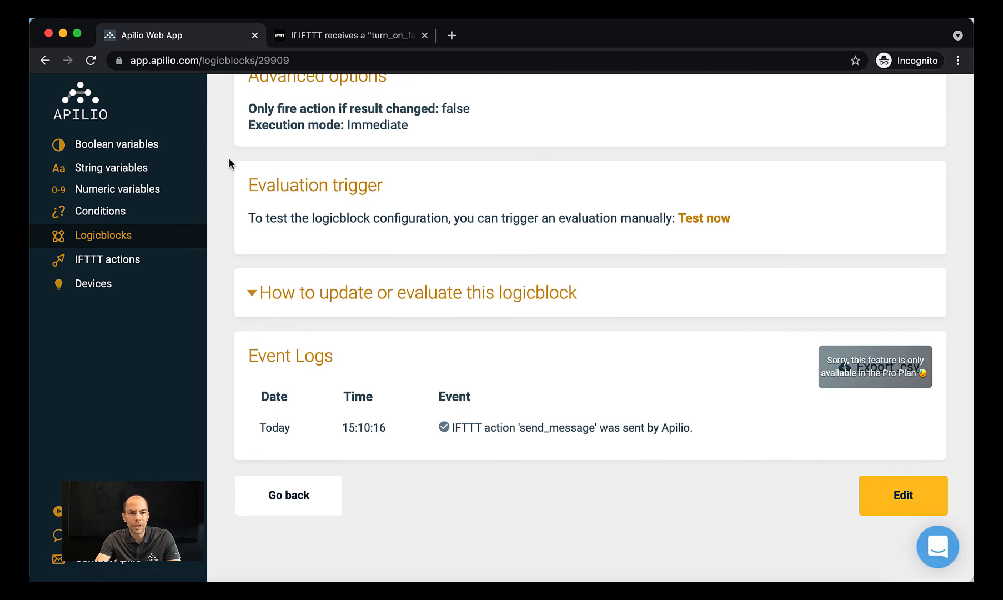
click(90, 61)
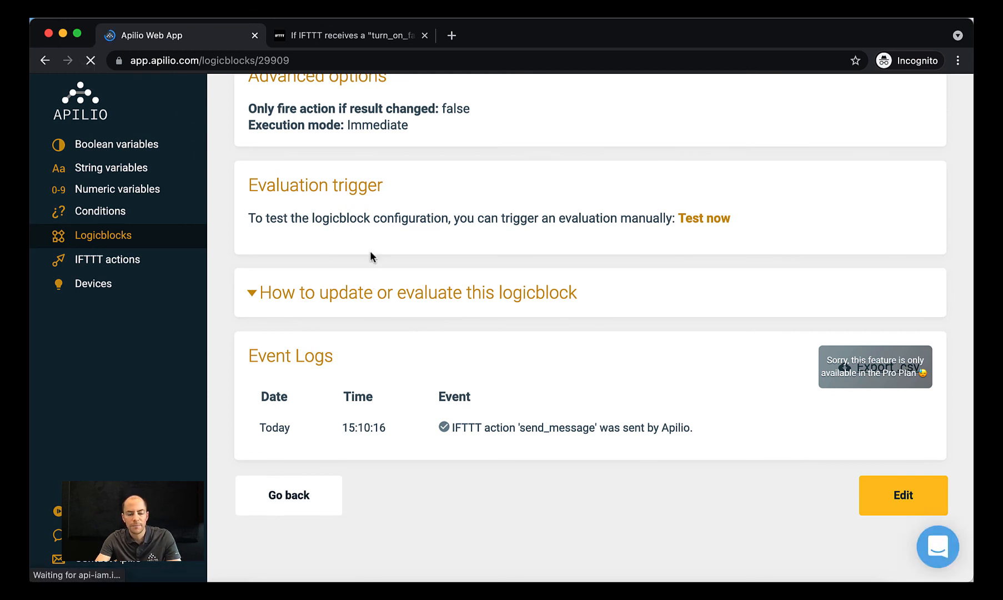
scroll(486, 342, down, 1)
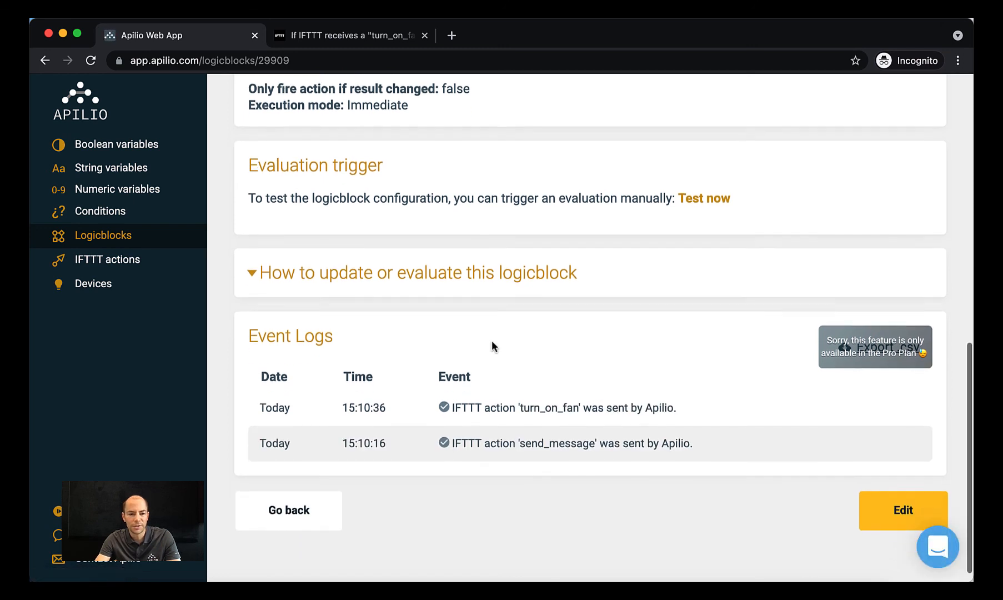